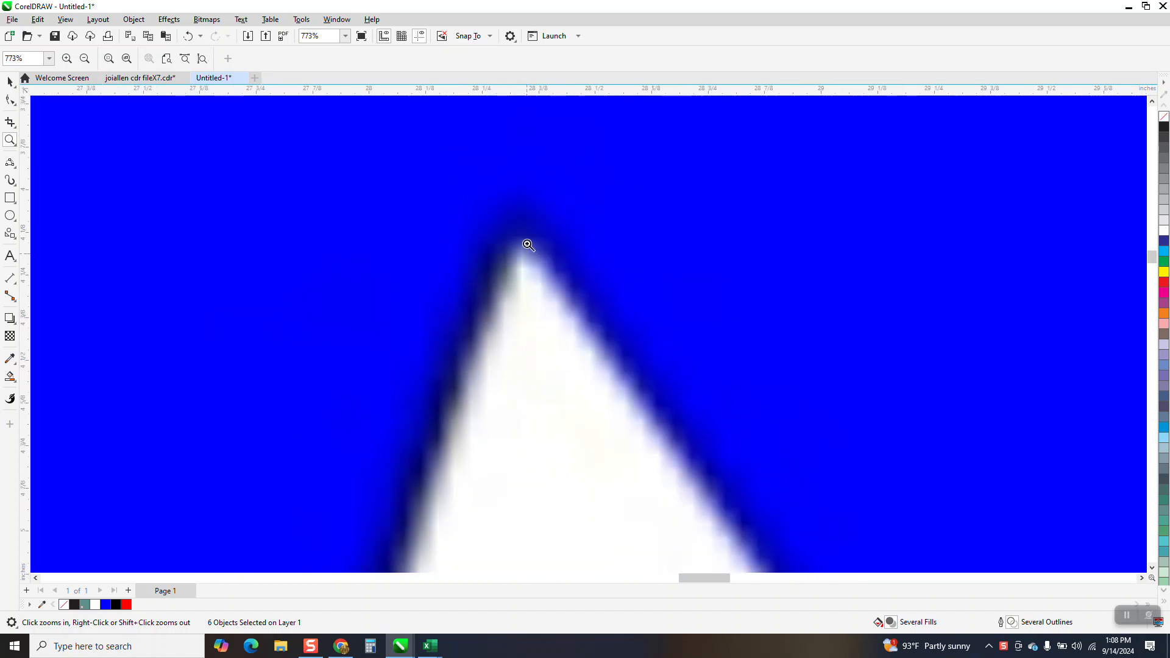
Move the finished blue-and-white vector star artwork 20 inches to the right, off the page
scroll(536, 246, "down", 5)
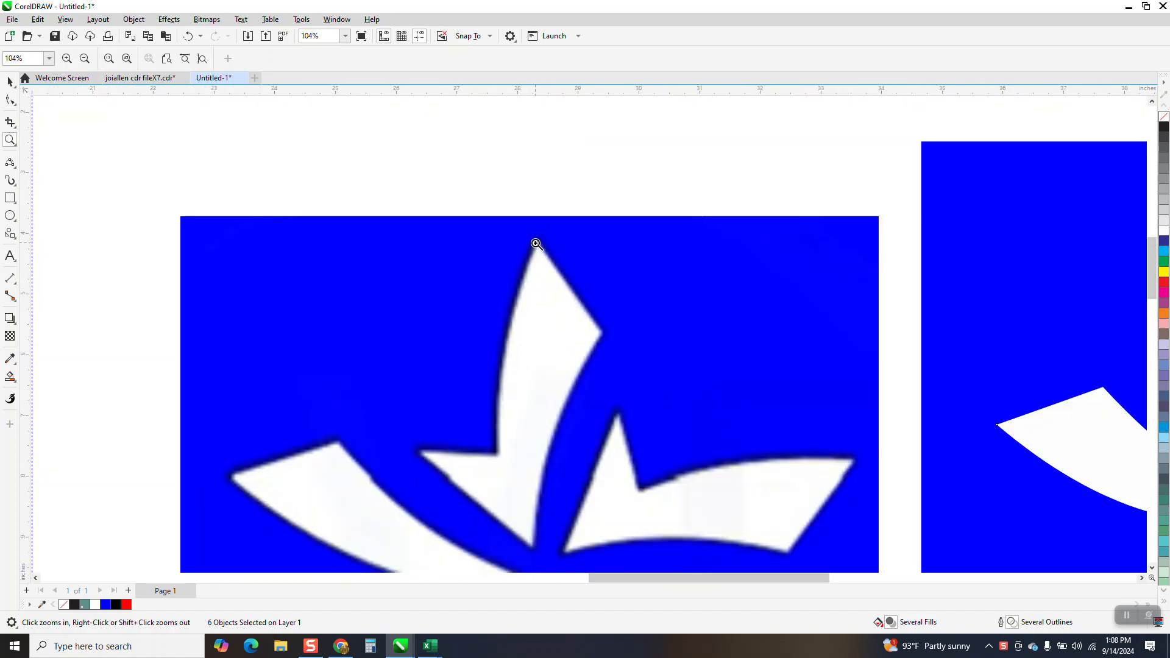
scroll(536, 250, "down", 3)
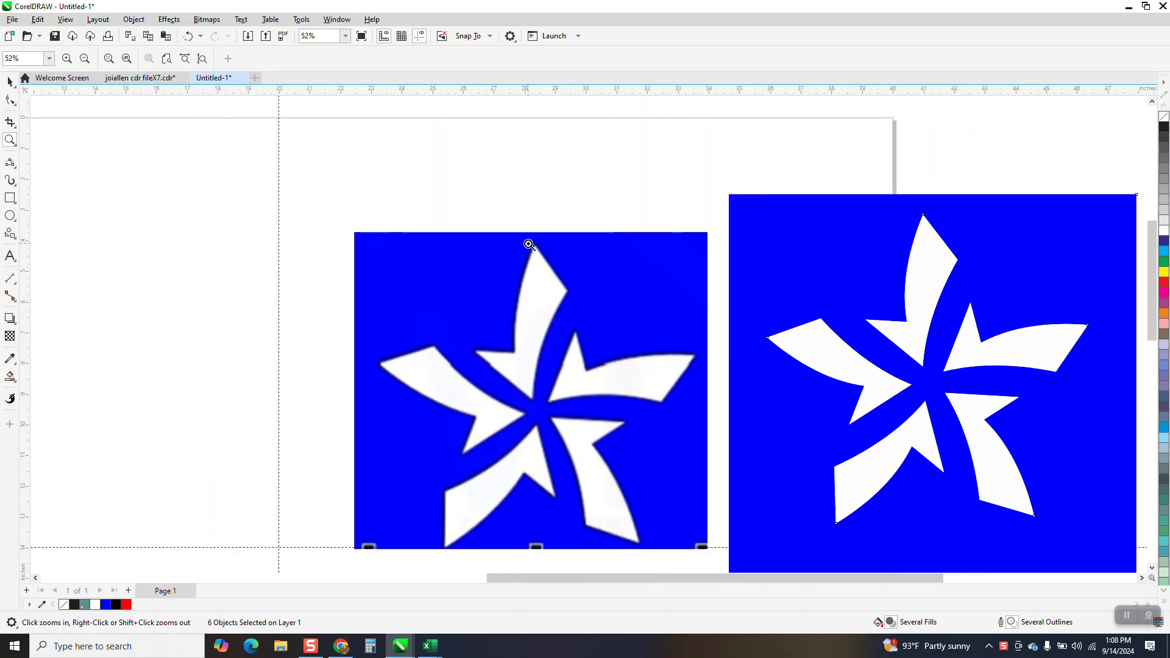
scroll(521, 244, "down", 1)
key("space")
left_click_drag(627, 186, 973, 507)
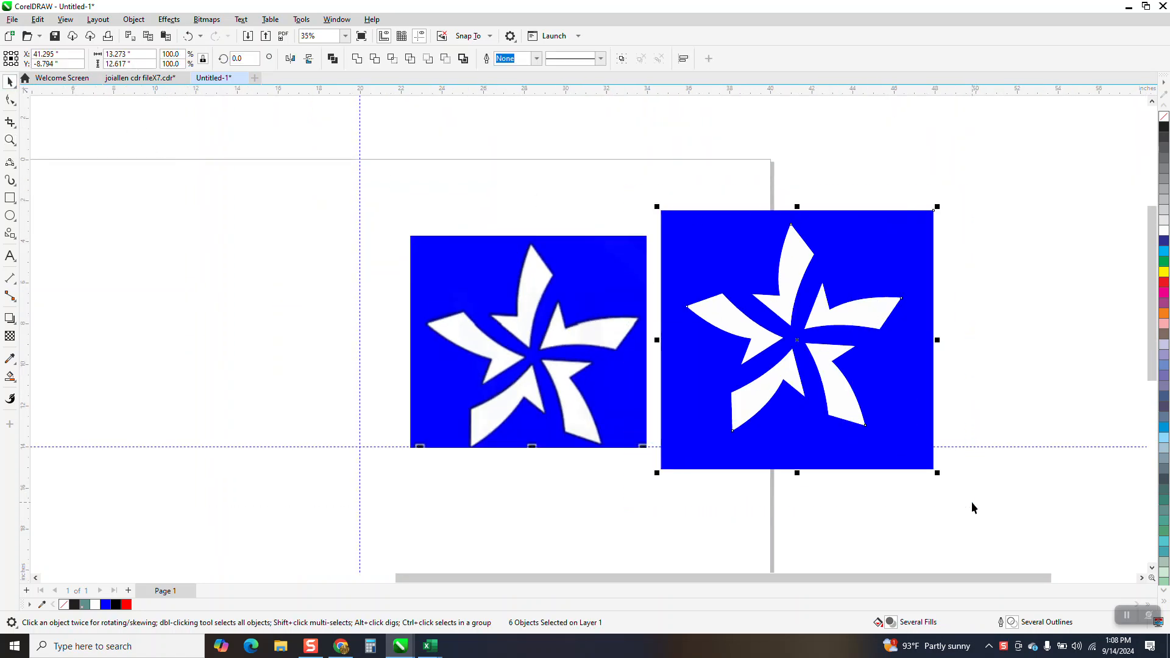
key("Right")
key("Right")
key("Right")
key("Right")
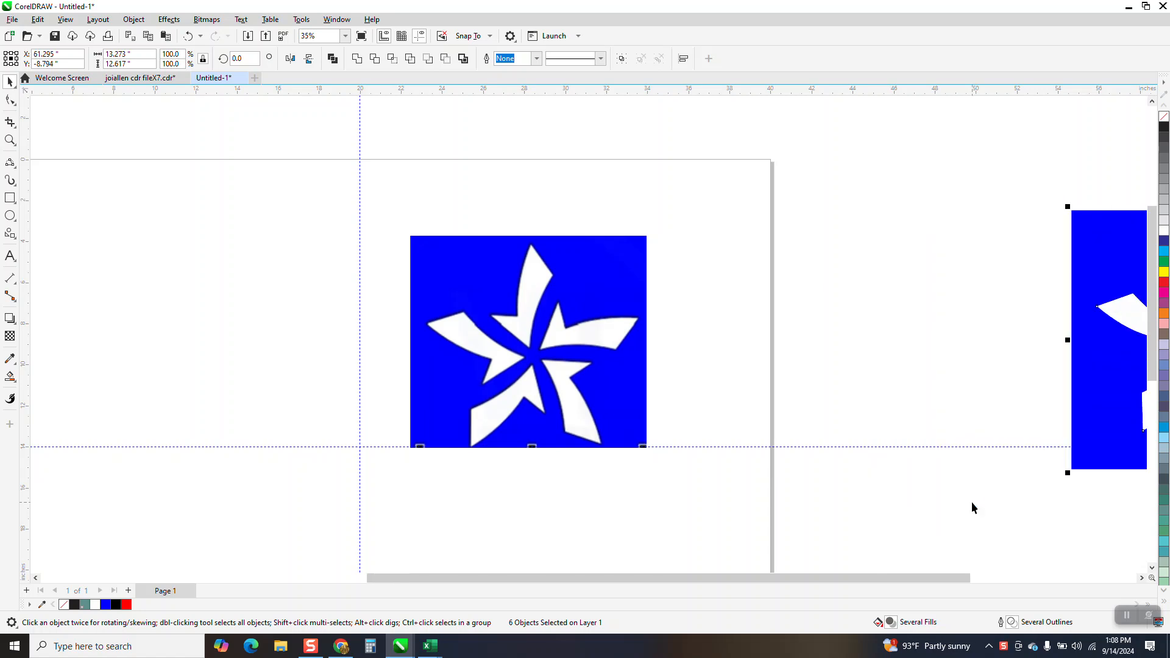
Move the blurry star bitmap further left on the page and give it a uniform transparency of 62
left_click(619, 332)
mouse_move(619, 331)
left_mouse_down()
mouse_move(554, 275)
mouse_move(487, 305)
mouse_move(477, 286)
mouse_move(450, 342)
mouse_move(458, 380)
mouse_move(481, 305)
mouse_move(464, 296)
mouse_move(505, 291)
left_mouse_up()
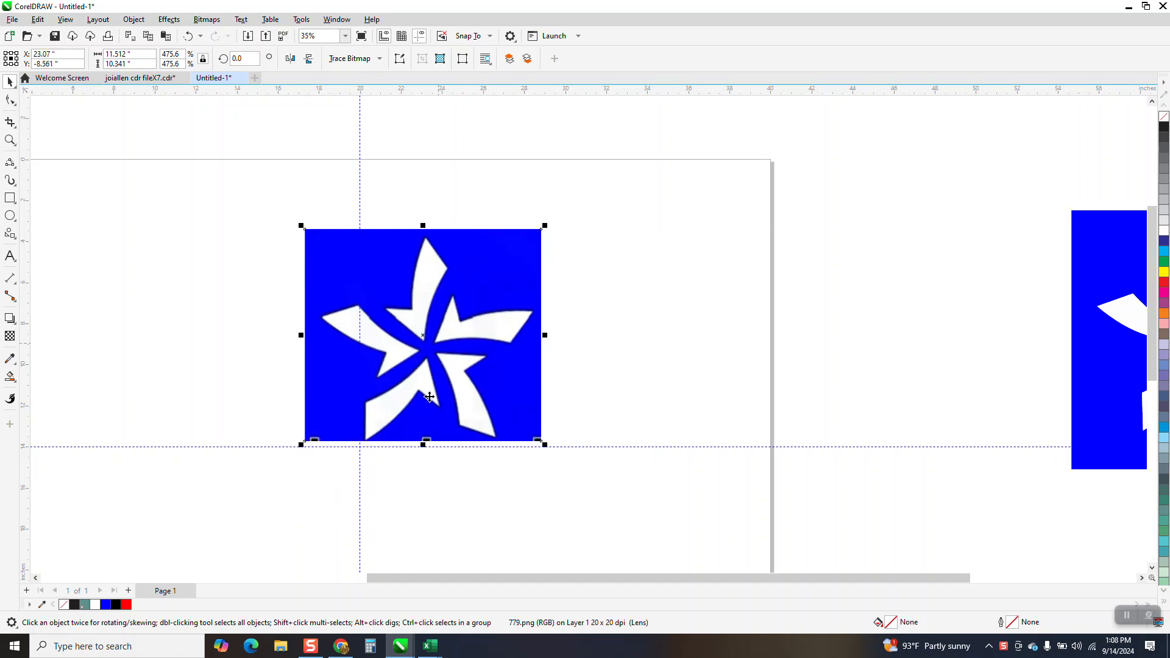
left_click(10, 336)
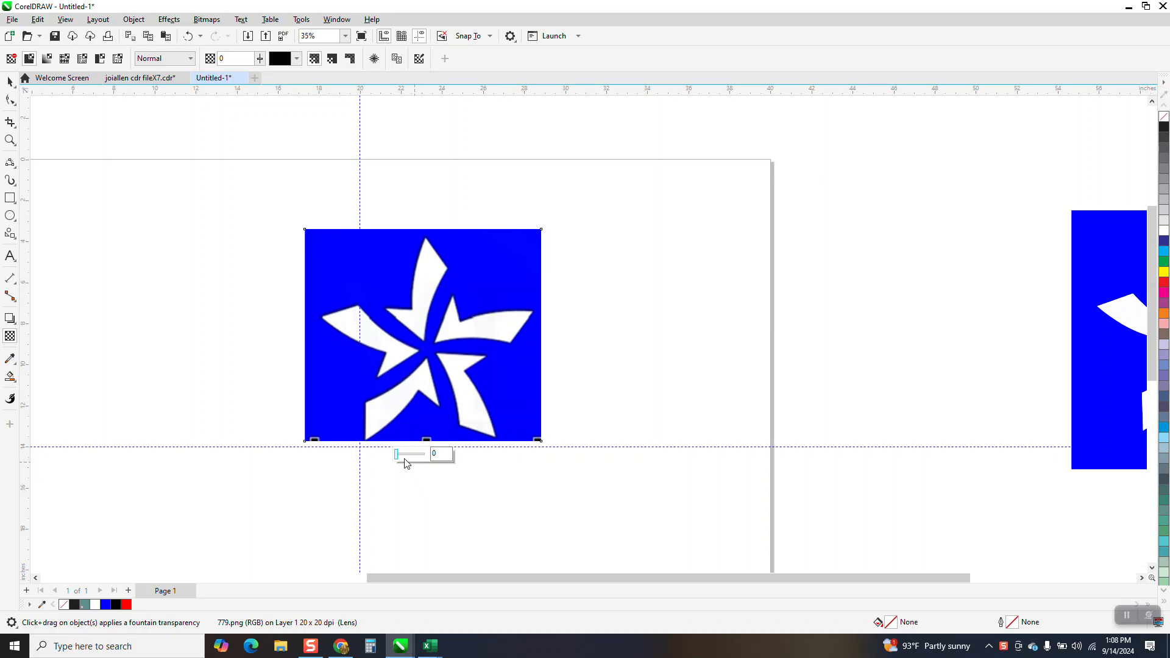
left_click_drag(397, 455, 416, 454)
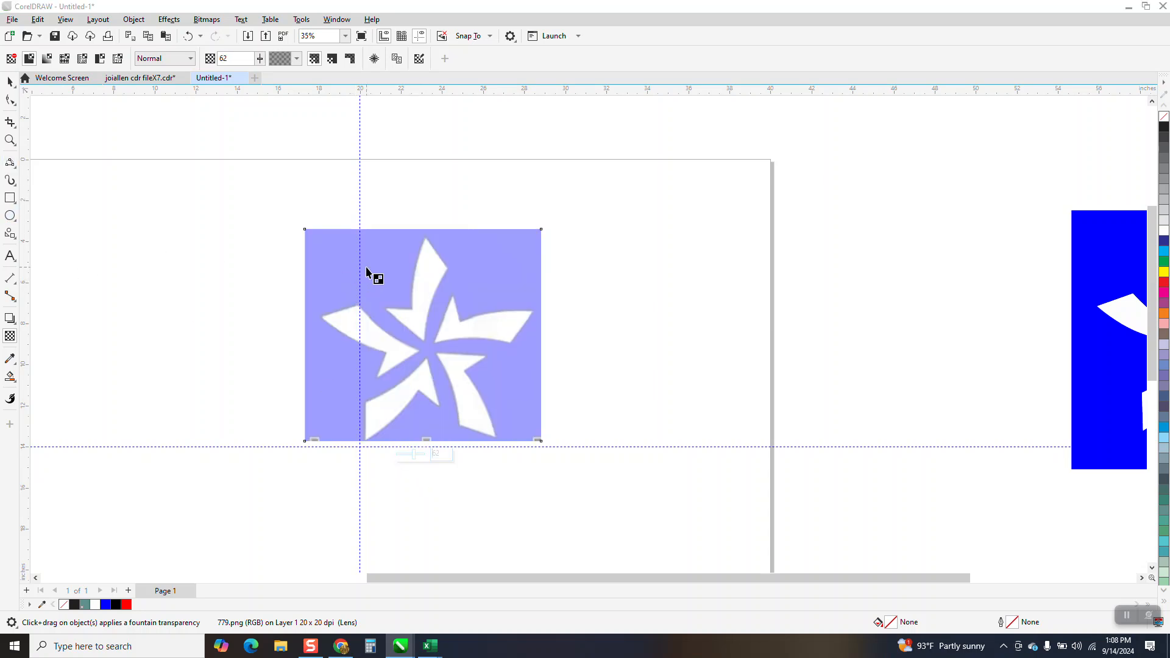
left_click(14, 85)
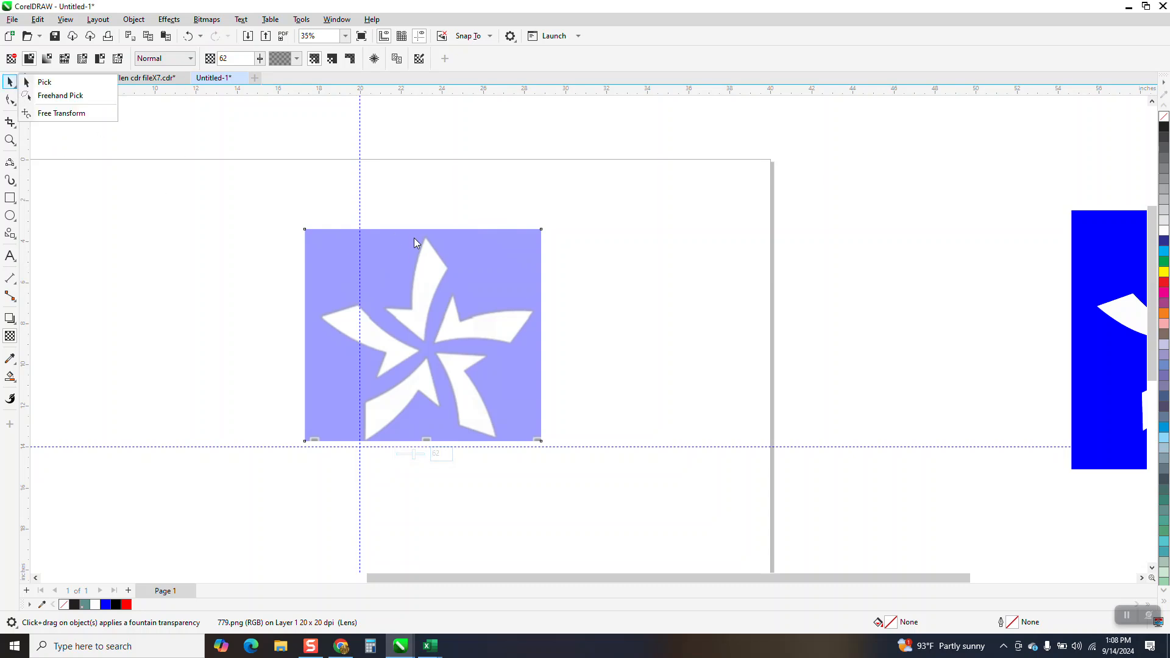
left_click_drag(472, 263, 481, 252)
key("p")
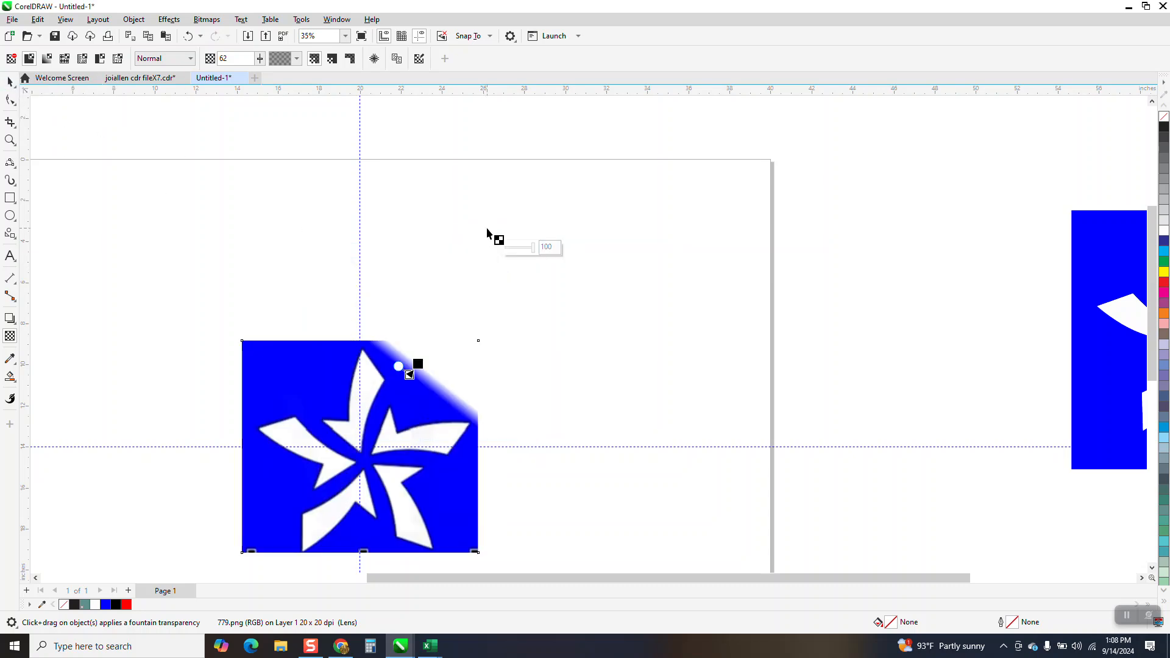
left_click(189, 36)
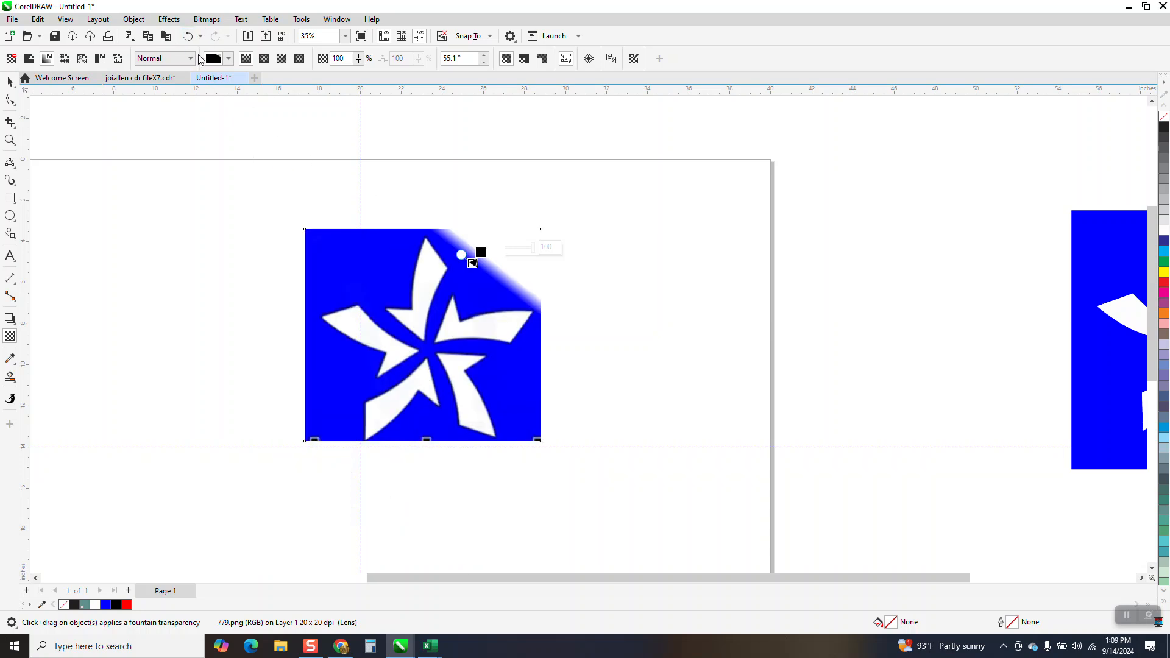
key("ctrl+z")
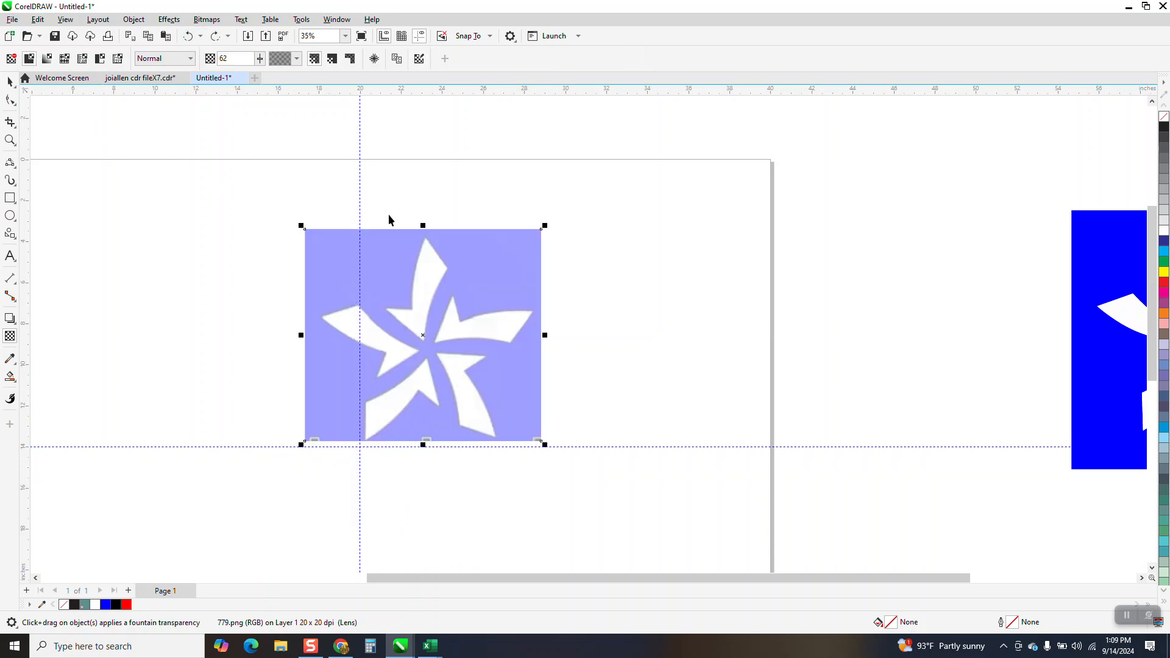
Center the transparent star bitmap on the page
key("space")
key("p")
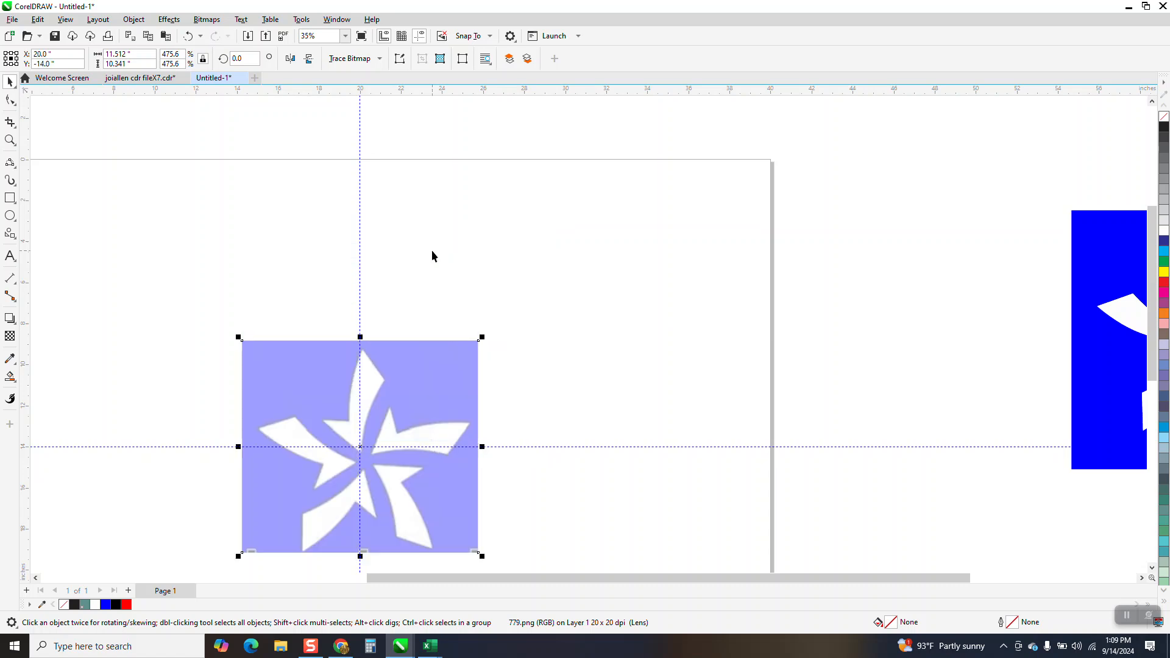
left_click(9, 140)
left_click_drag(477, 397, 539, 521)
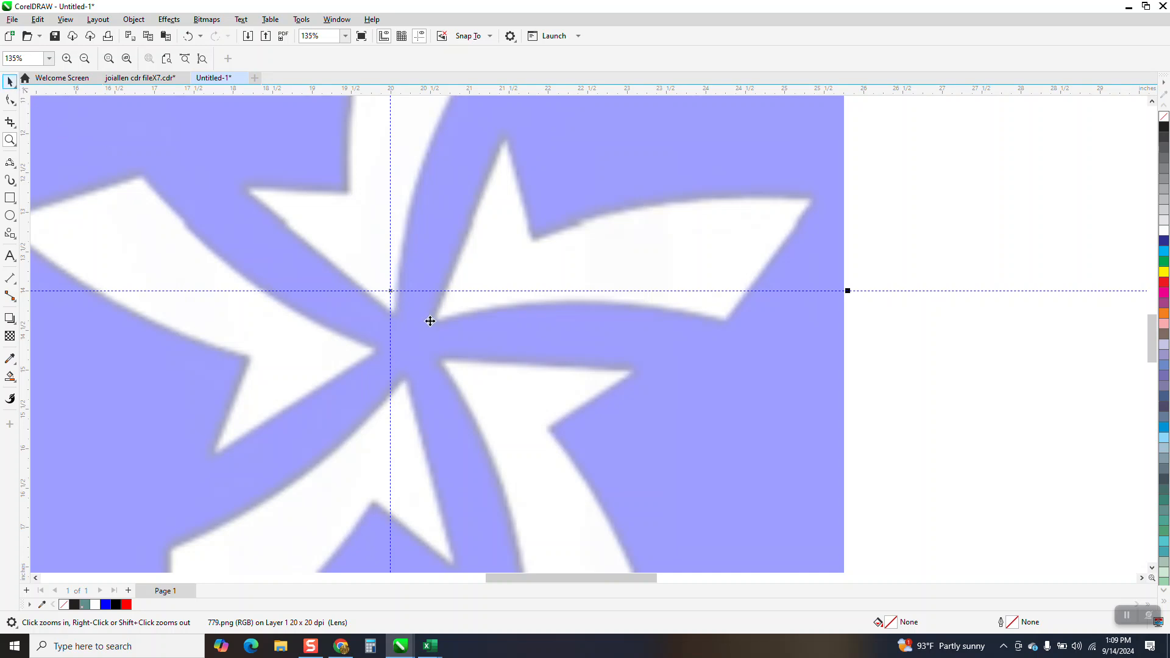
key("space")
left_click_drag(392, 289, 421, 320)
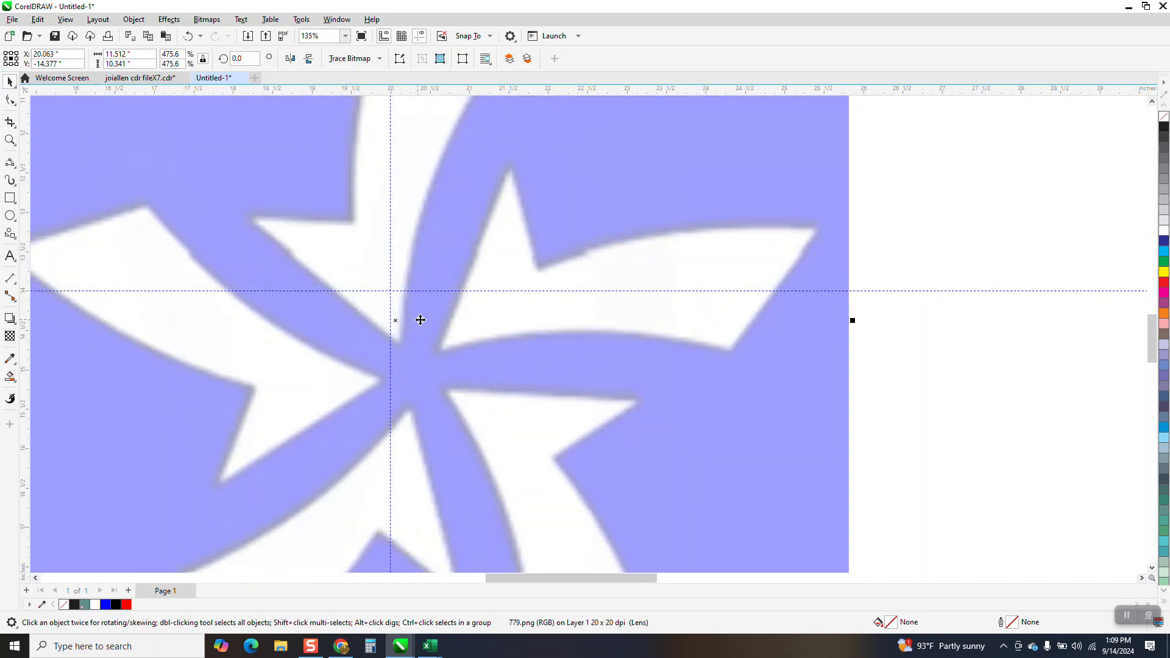
left_click(189, 36)
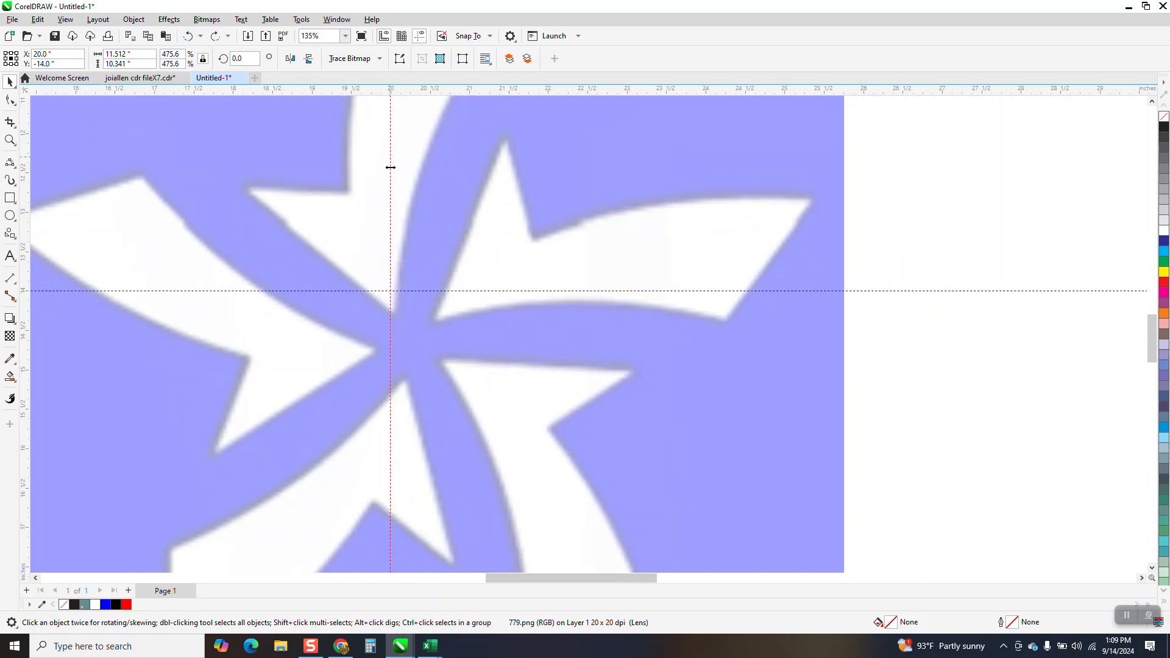
Move the vertical guideline to about X 20.19 inches so it runs through the center of the star
left_click(391, 307)
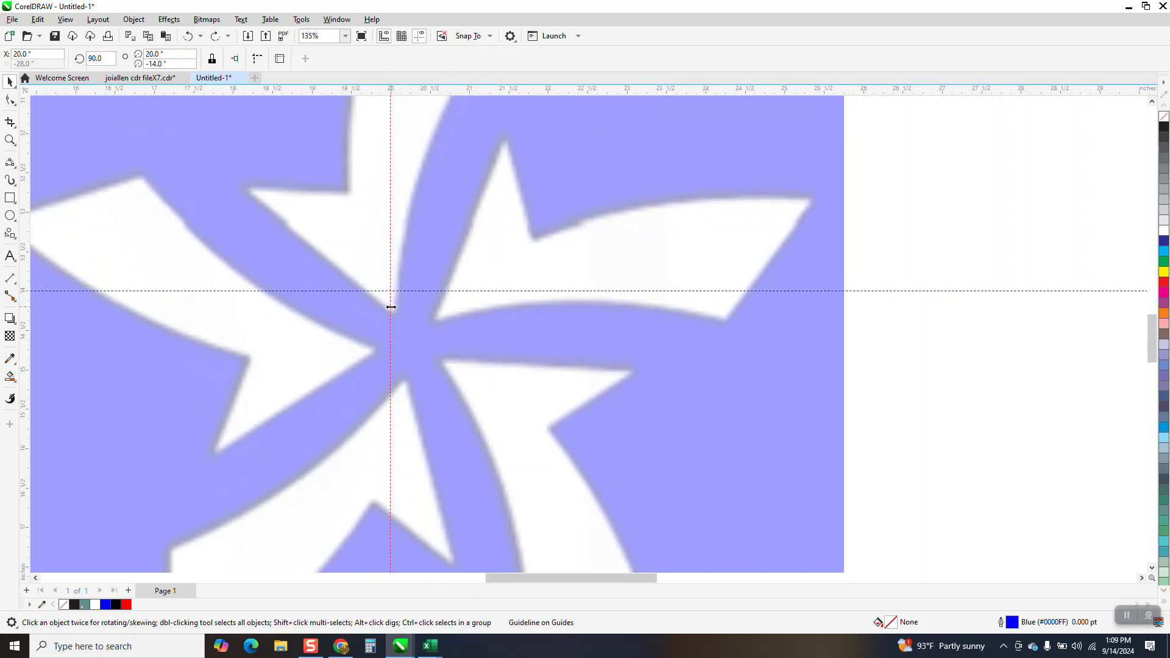
left_click_drag(406, 337, 405, 338)
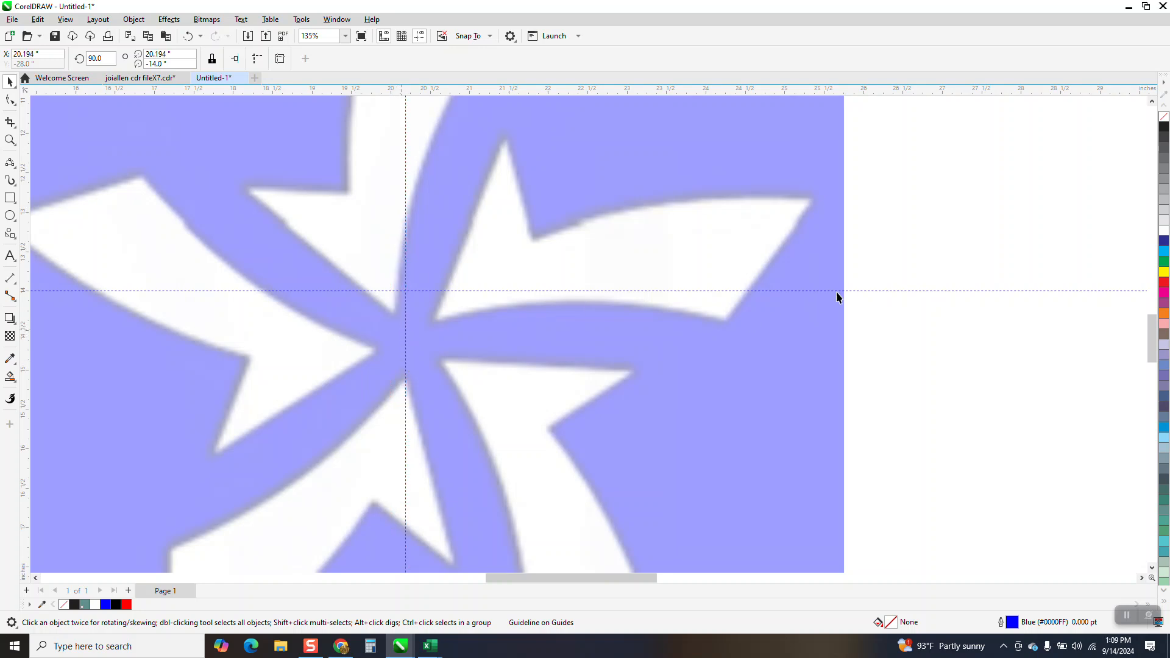
left_click(860, 289)
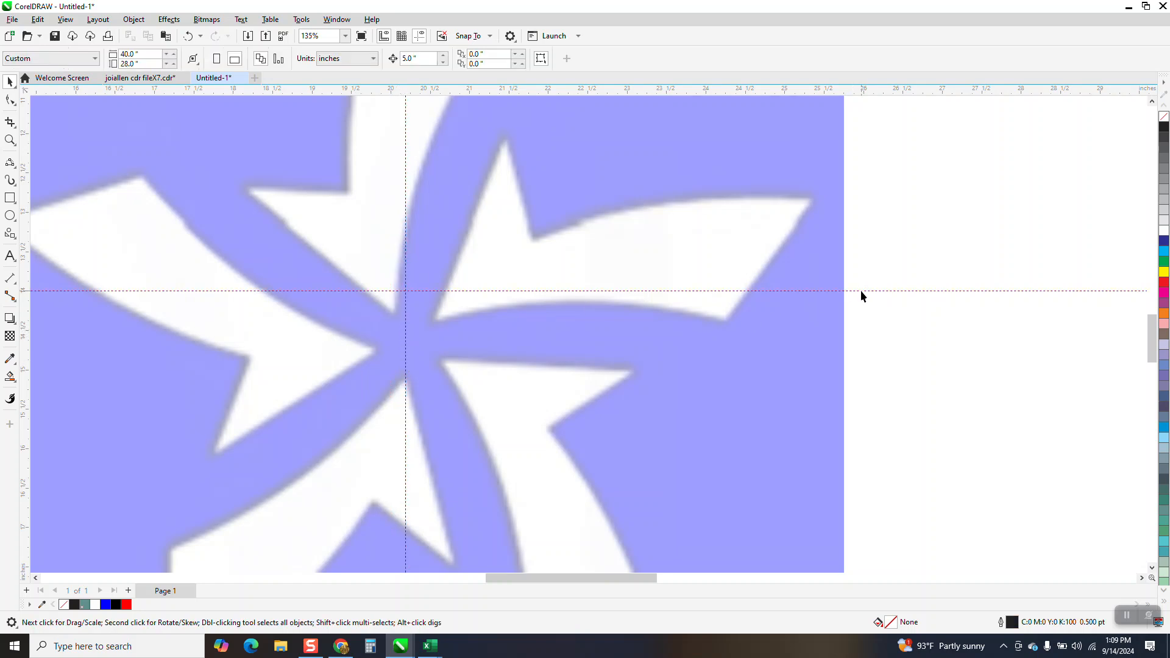
left_click(861, 291)
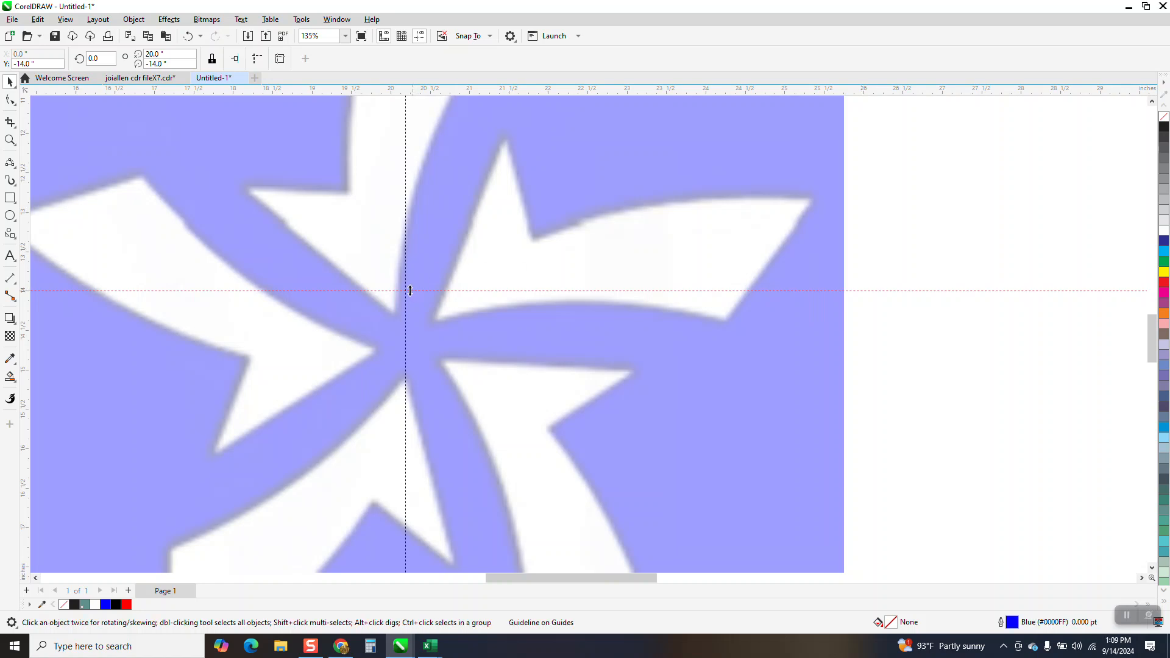
left_click(407, 315)
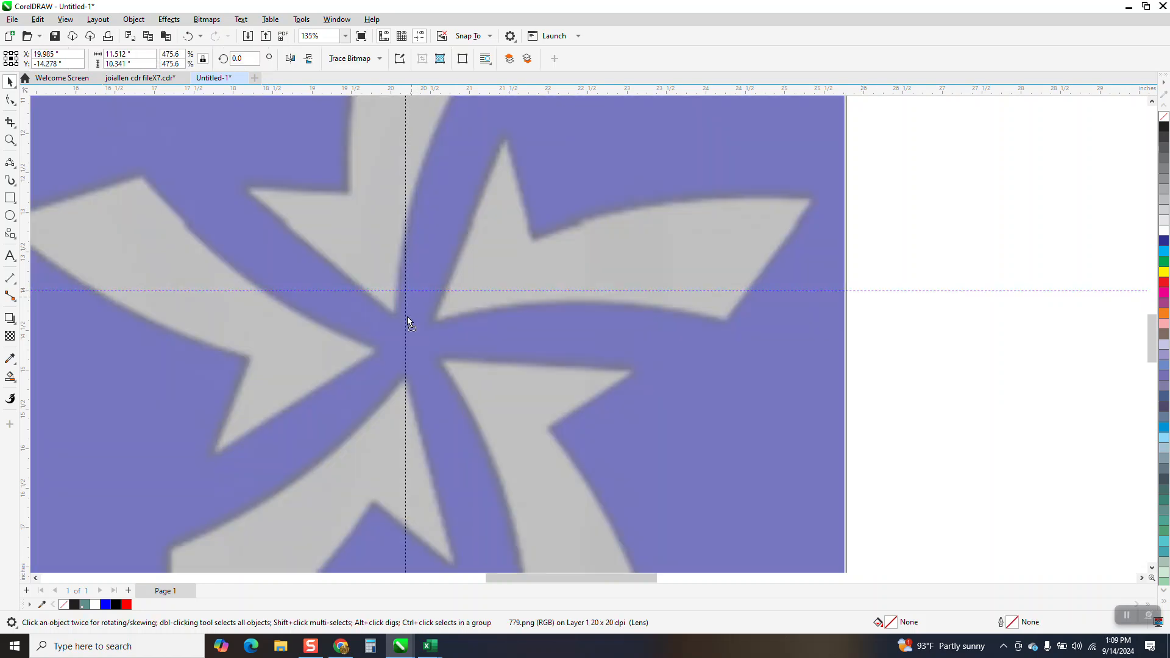
left_click_drag(407, 338, 406, 342)
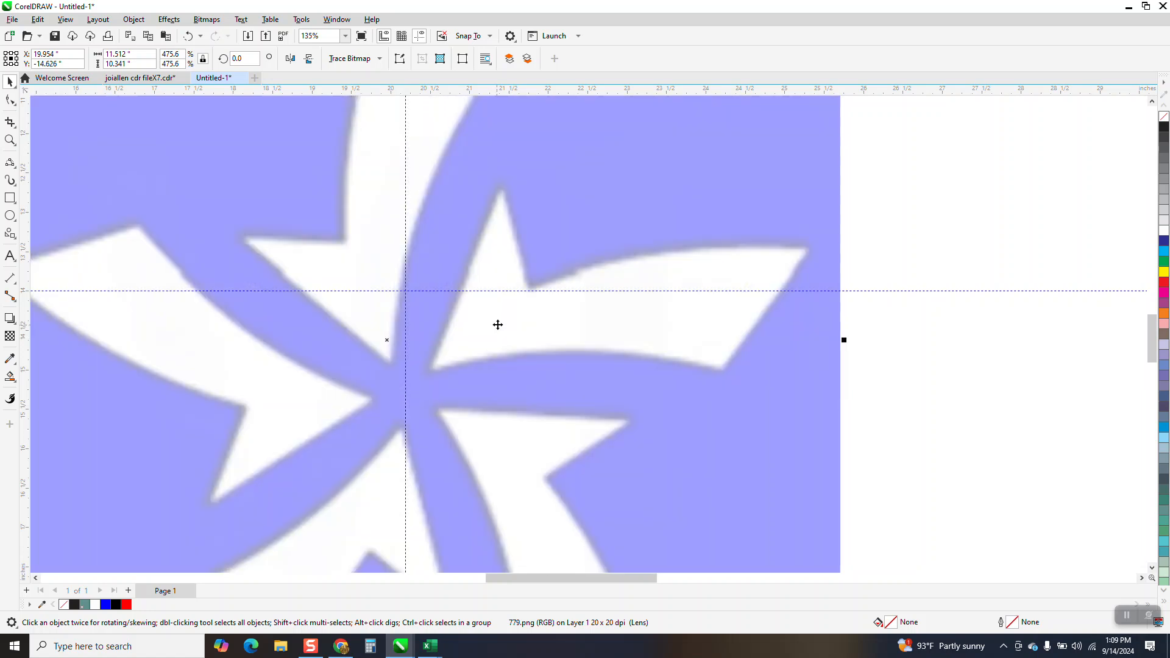
left_click(189, 36)
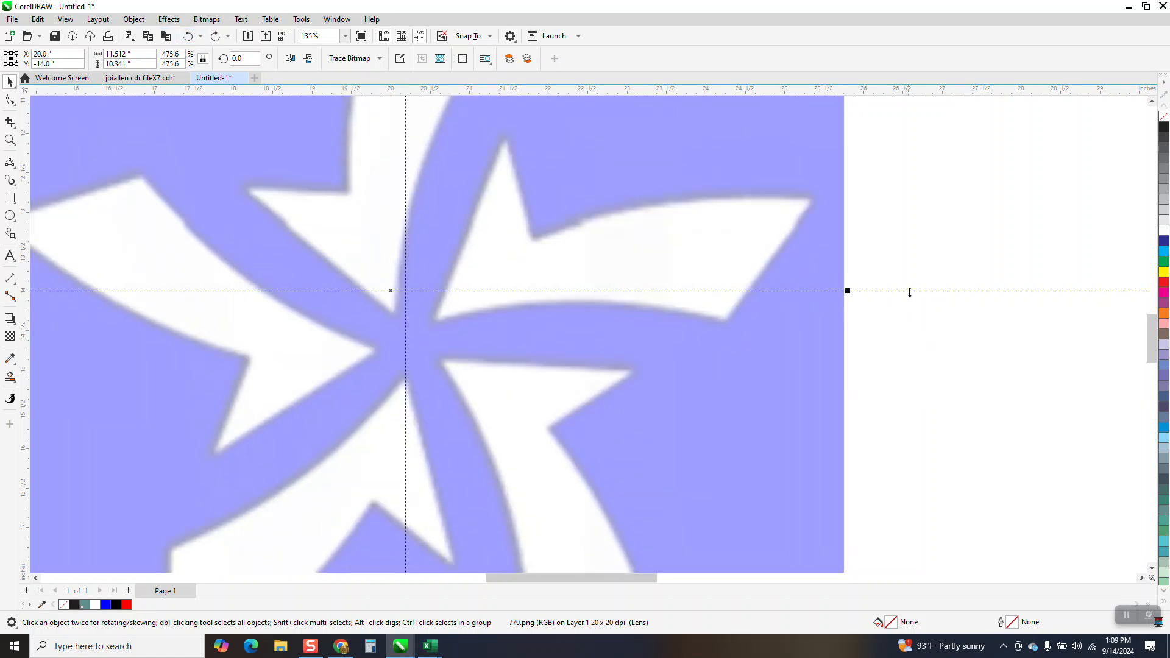
Move the horizontal guideline down to about Y -14.67 inches at the star's center and deselect it
left_click(430, 290)
left_click_drag(429, 291, 413, 344)
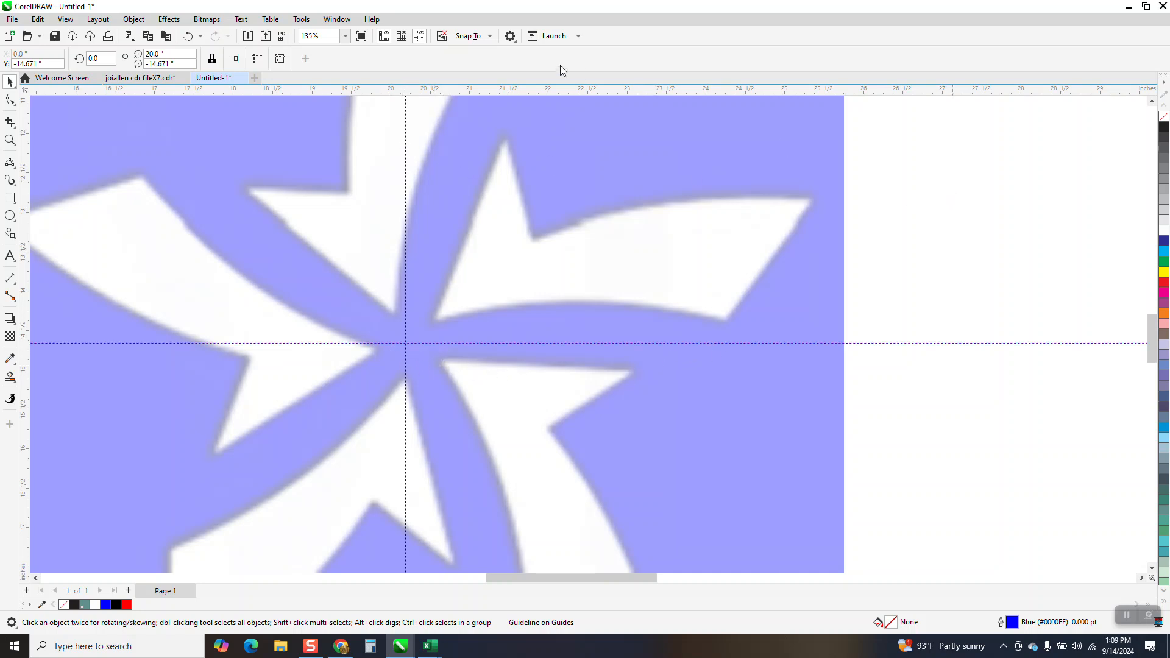
key("Escape")
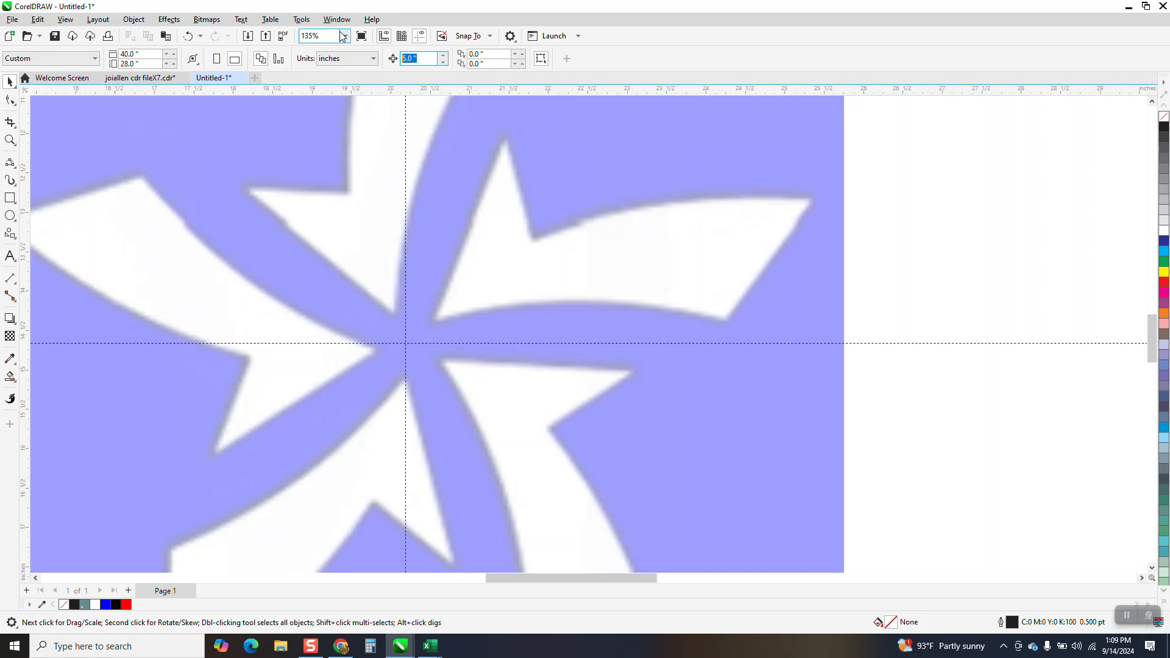
Nudge the star bitmap slightly left to X 19.97 inches to align its center with the vertical guideline
left_click(394, 166)
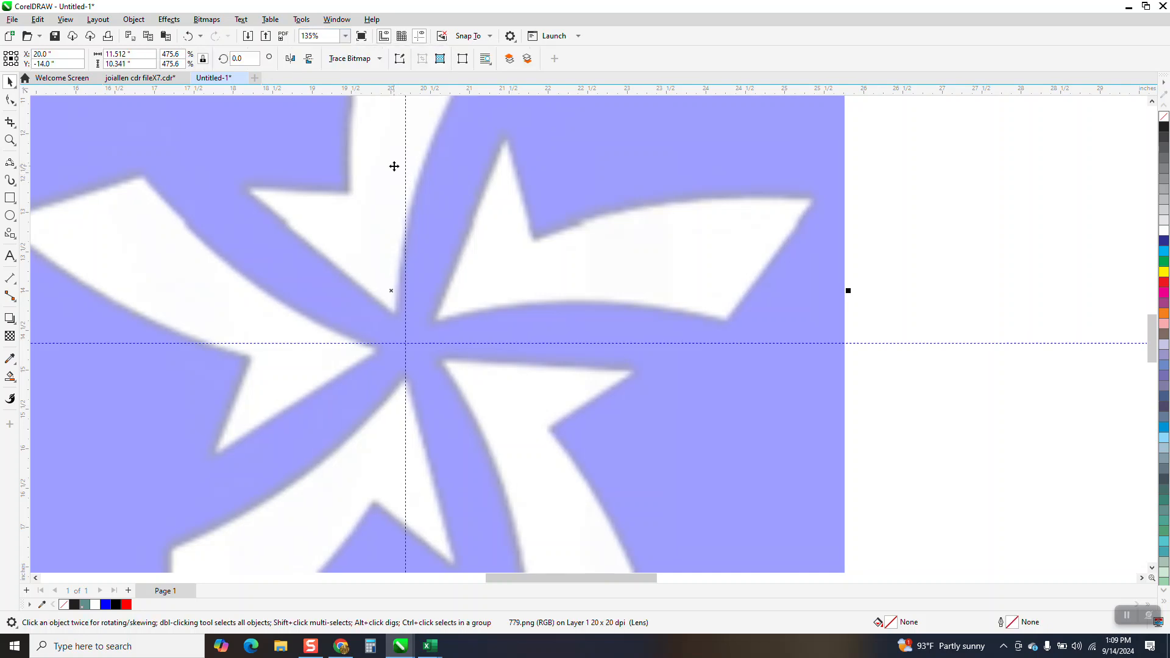
key("Right")
key("Right")
key("Left")
key("Left")
key("Left")
key("Left")
key("Left")
key("Left")
key("Left")
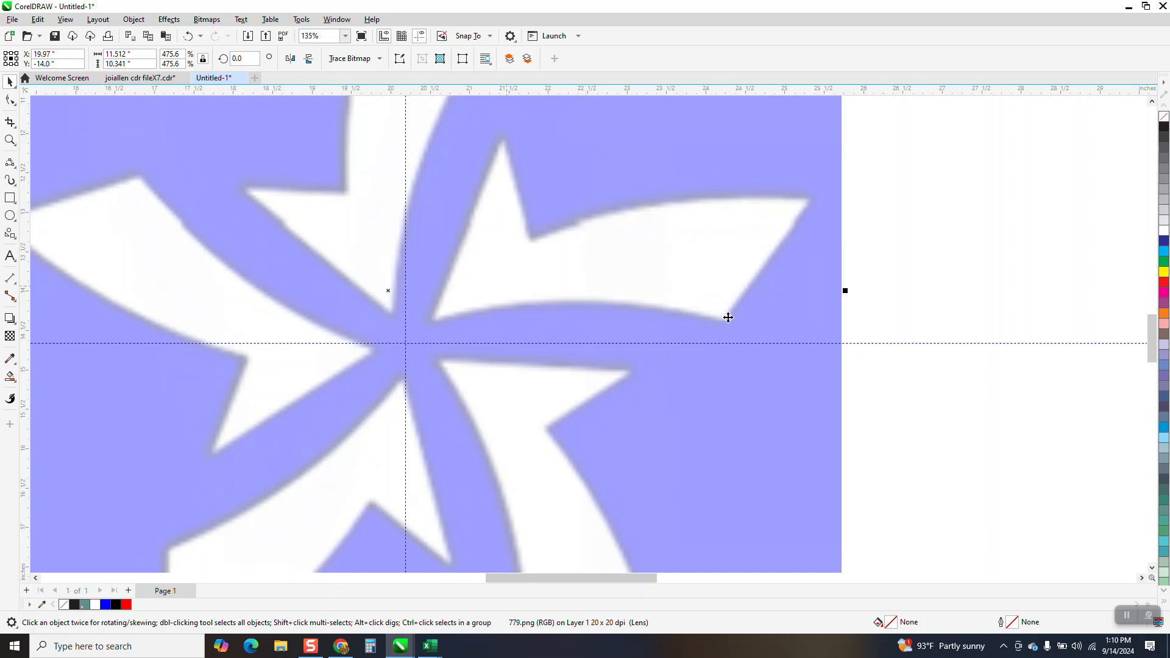
Trace the straight outer end and both straight sides of the inner spike of the right-hand petal with 2-Point Lines
left_click(15, 166)
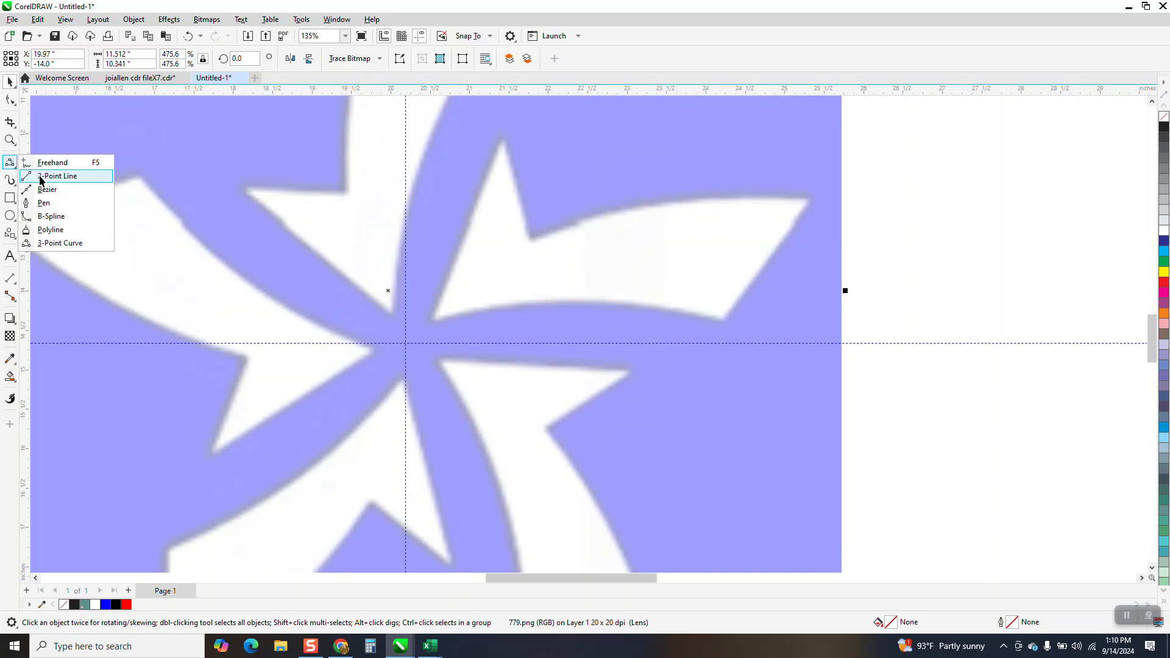
left_click(40, 177)
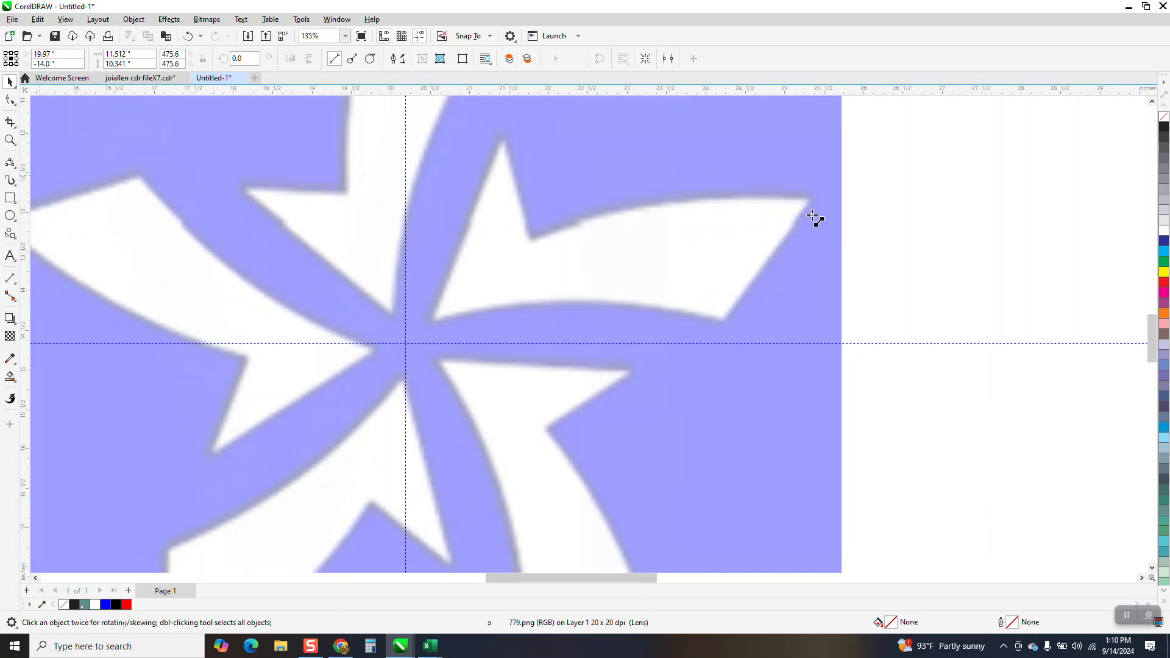
left_click_drag(811, 202, 723, 321)
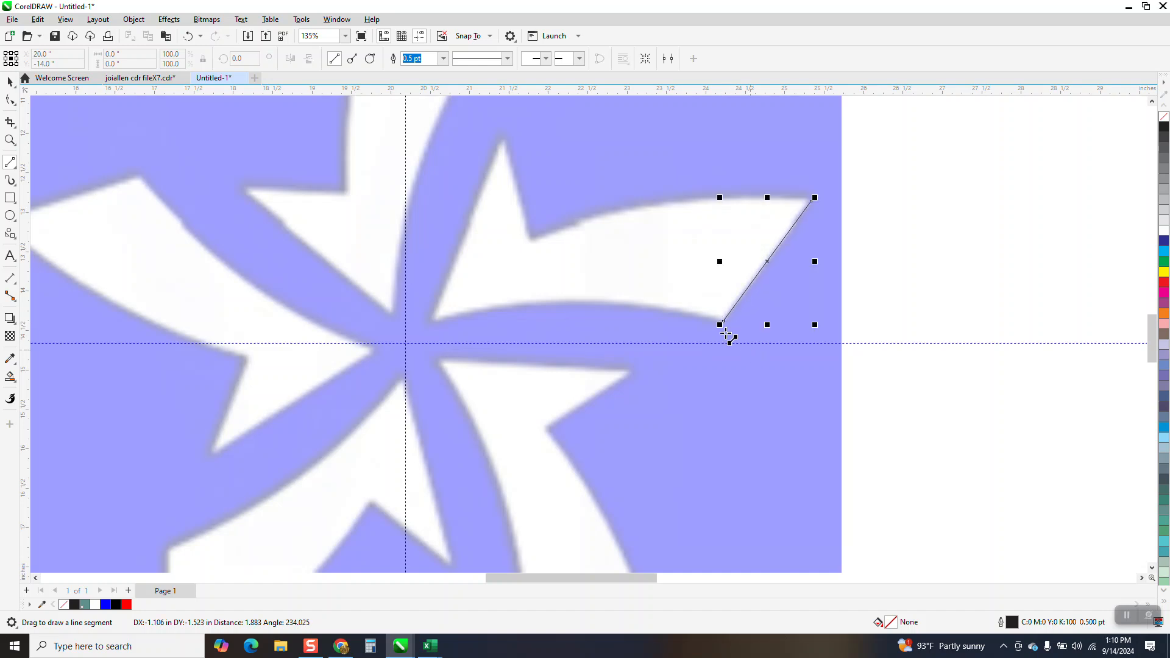
left_click_drag(530, 240, 433, 318)
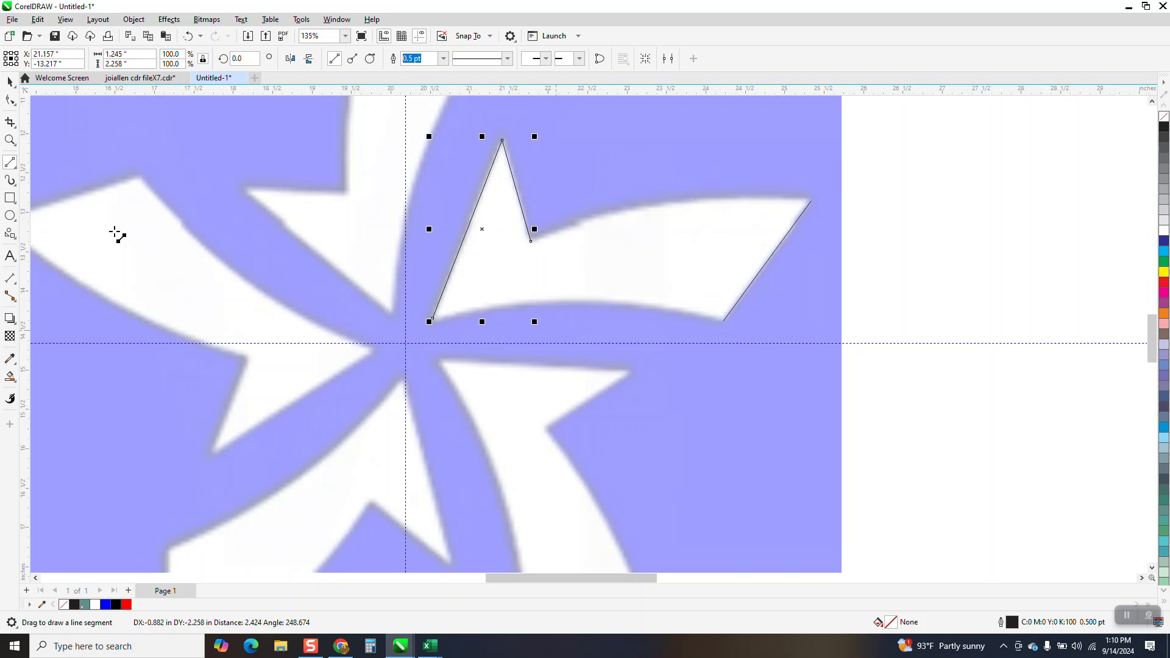
Trace the lower and upper curved edges of the right-hand petal with 3-Point Curves joined to the existing line ends
left_click(10, 162)
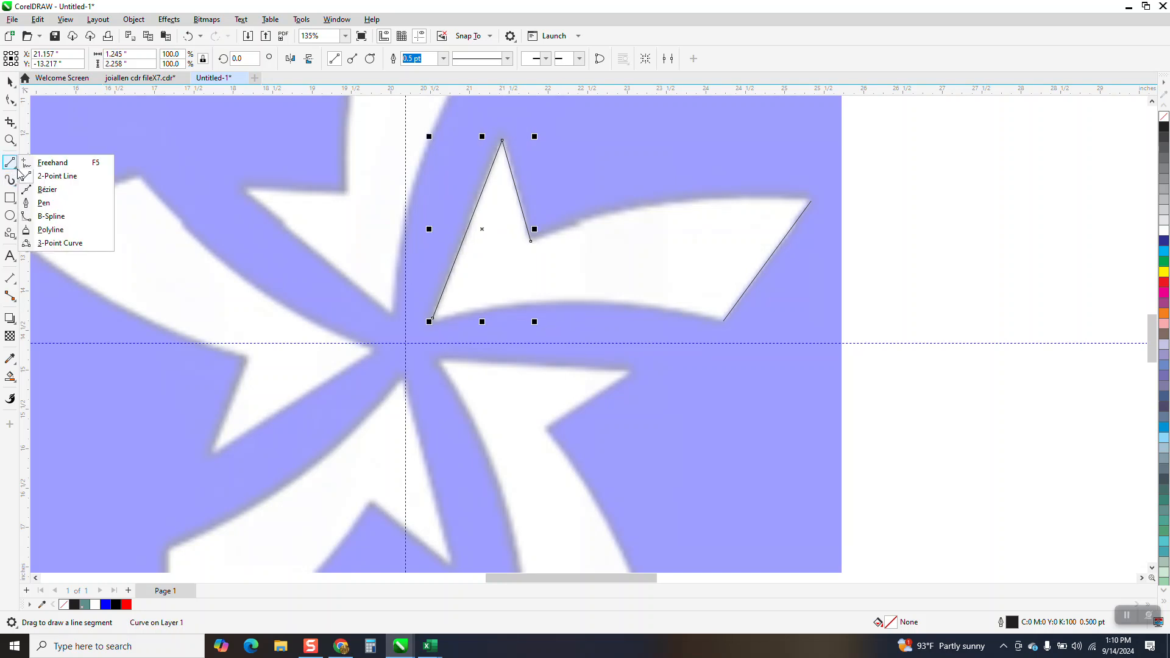
left_click(60, 243)
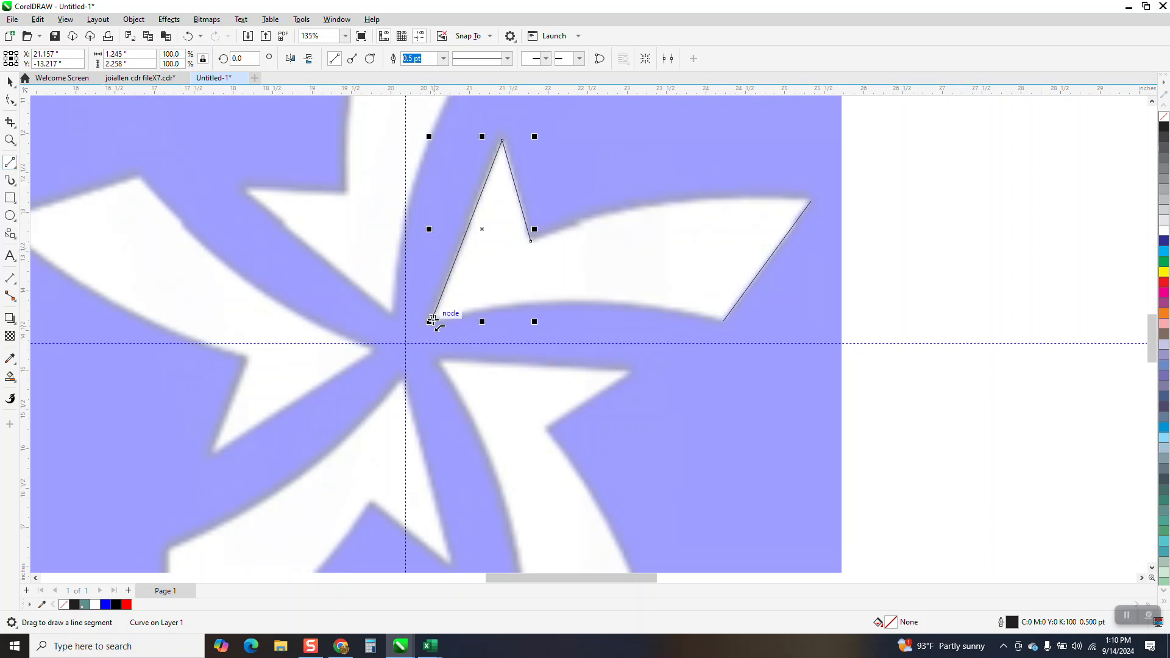
left_click_drag(433, 318, 724, 321)
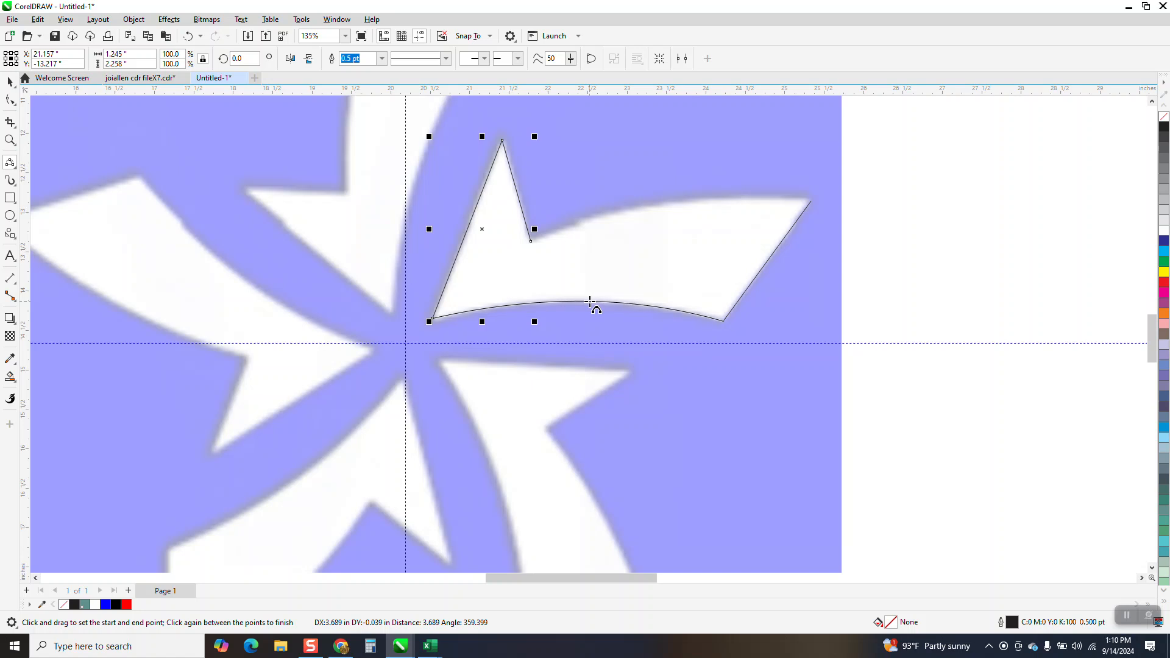
left_click(589, 300)
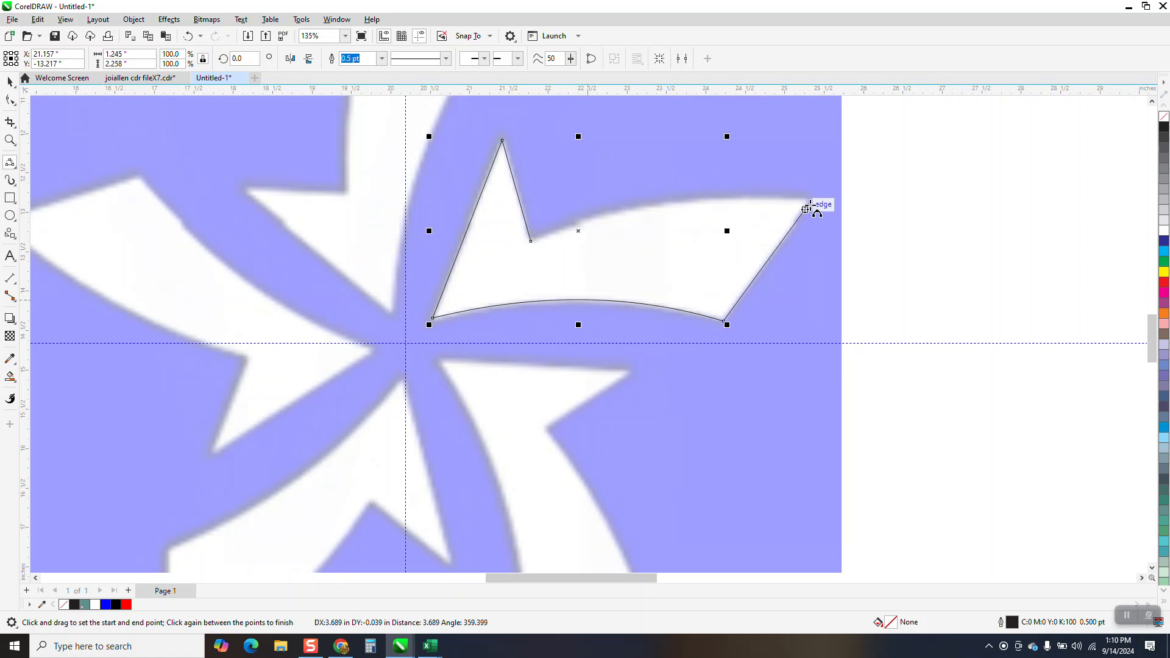
left_click_drag(809, 199, 536, 241)
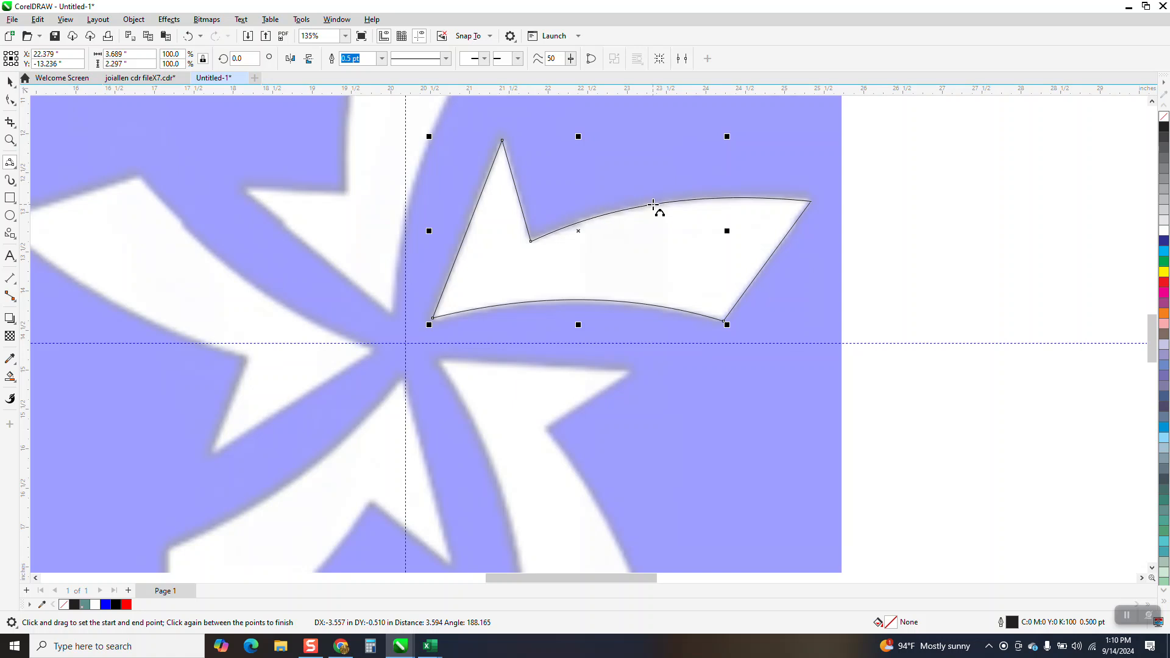
left_click(652, 202)
Draw a rectangle around the traced petal and Smart Fill the petal's interior with blue and no outline
scroll(256, 189, "down", 3)
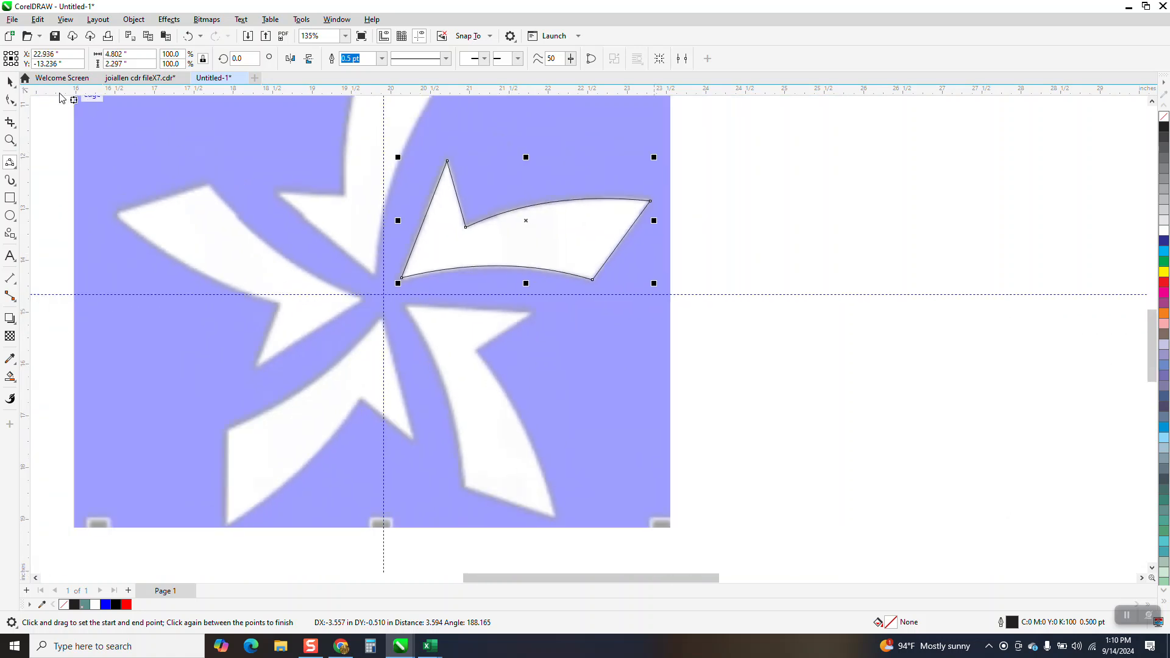
scroll(577, 243, "down", 1)
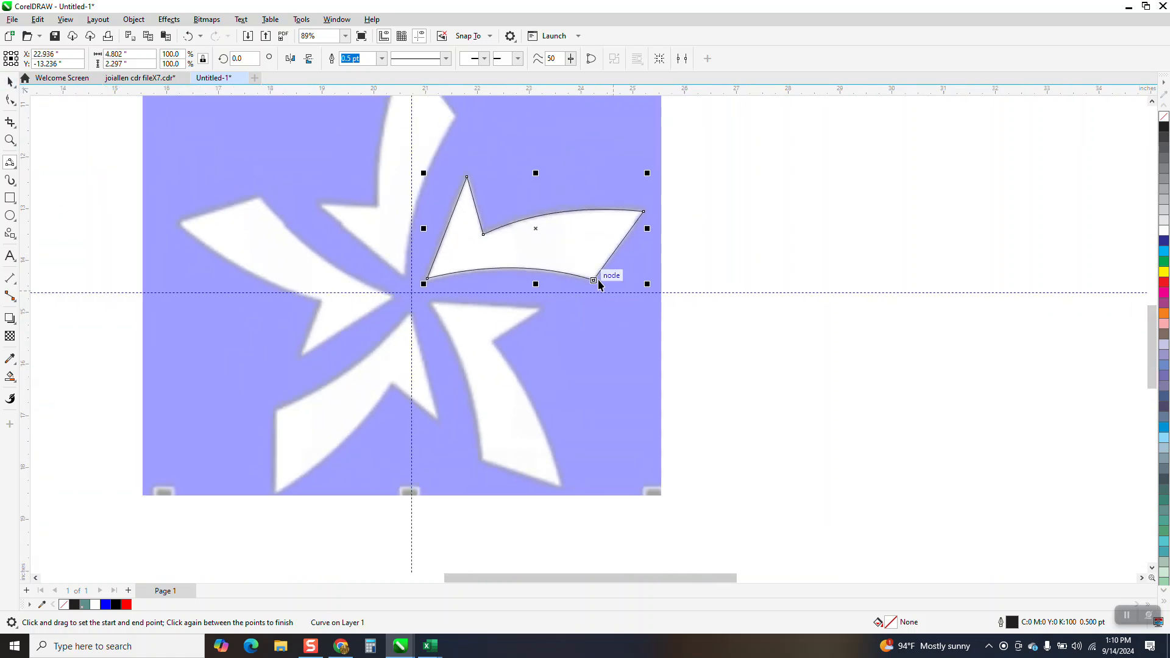
key("space")
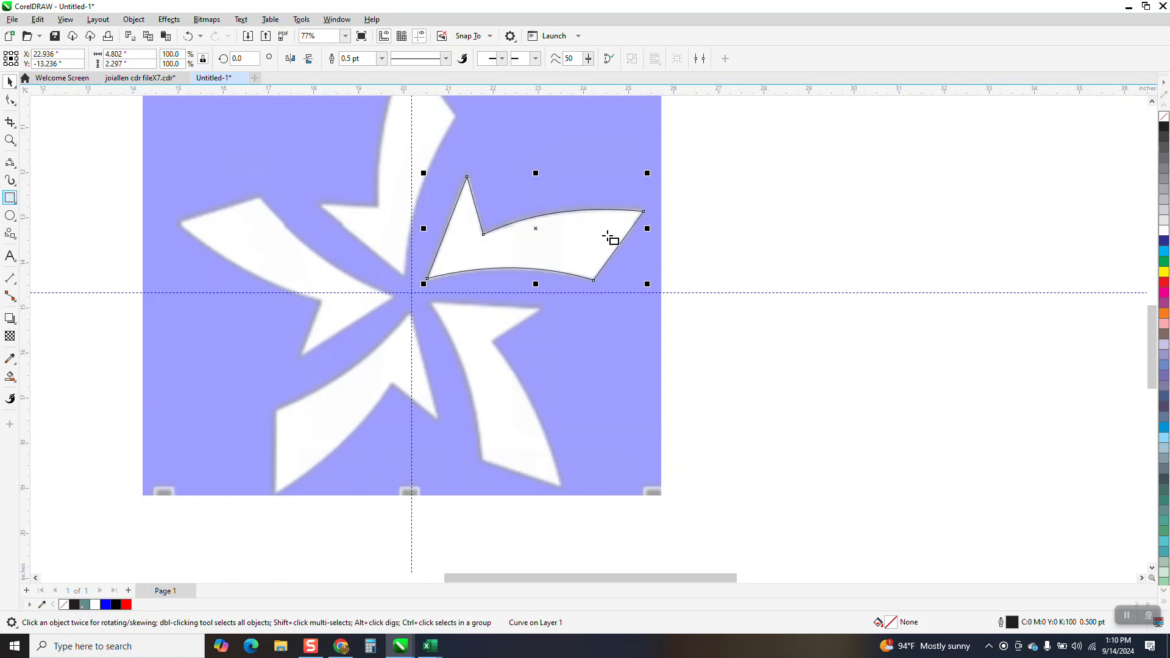
mouse_move(714, 154)
left_mouse_down()
mouse_move(525, 298)
mouse_move(364, 292)
left_mouse_up()
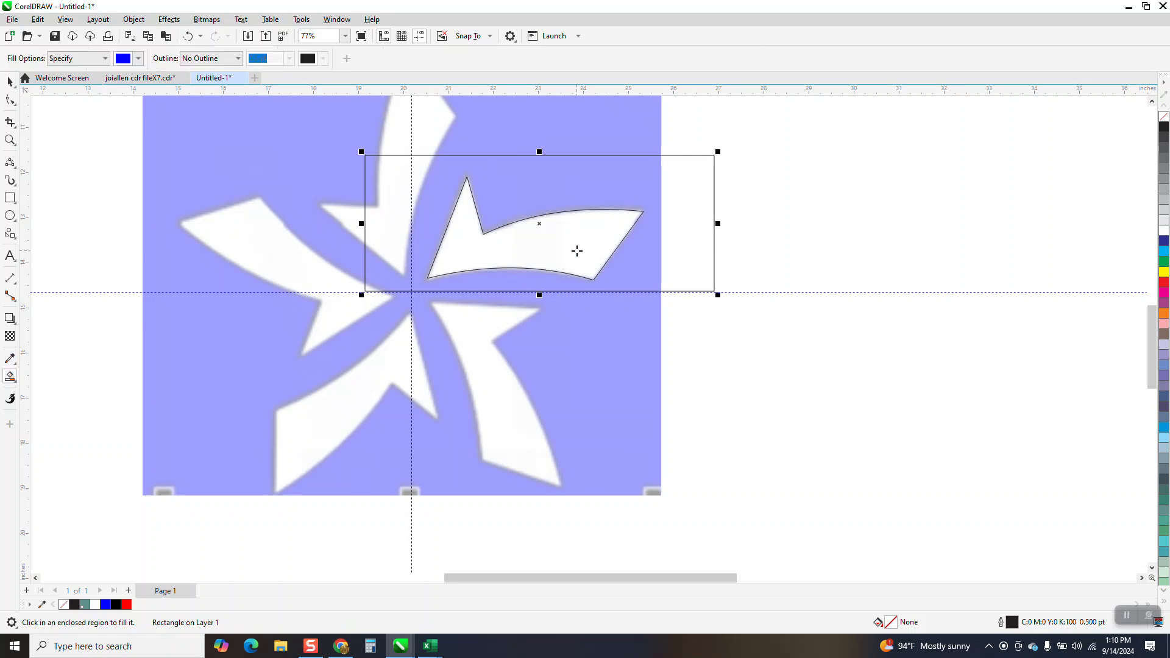
left_click(577, 251)
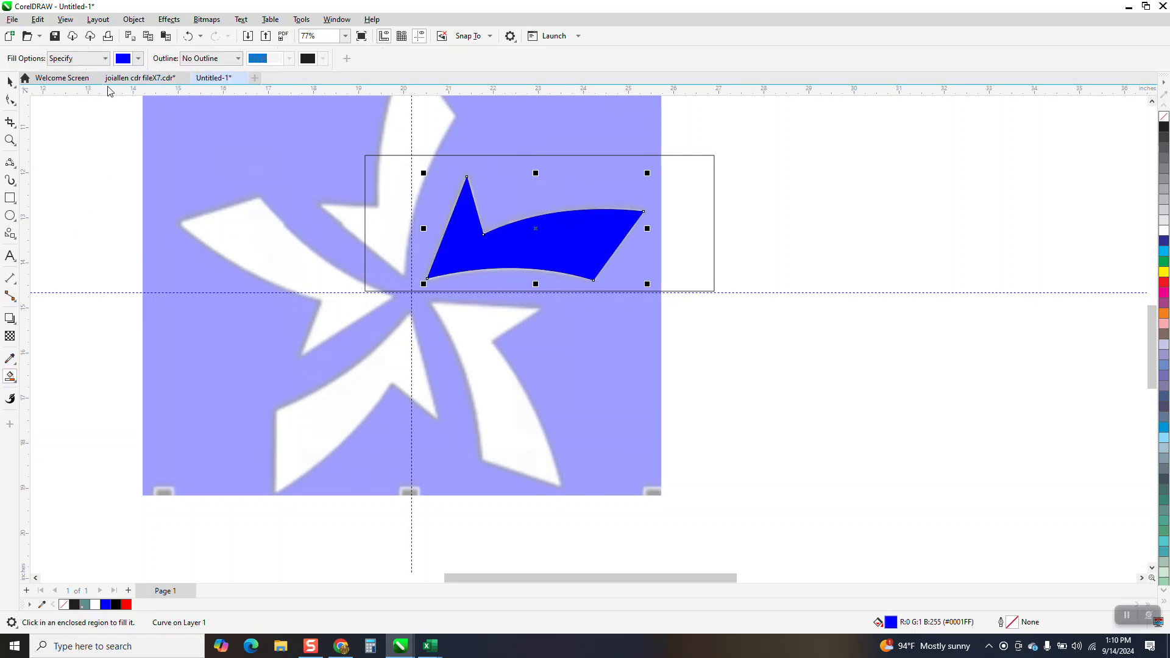
Set the nudge distance to 2 inches and move the blue petal 6 inches to the right of the tracing
left_click(763, 127)
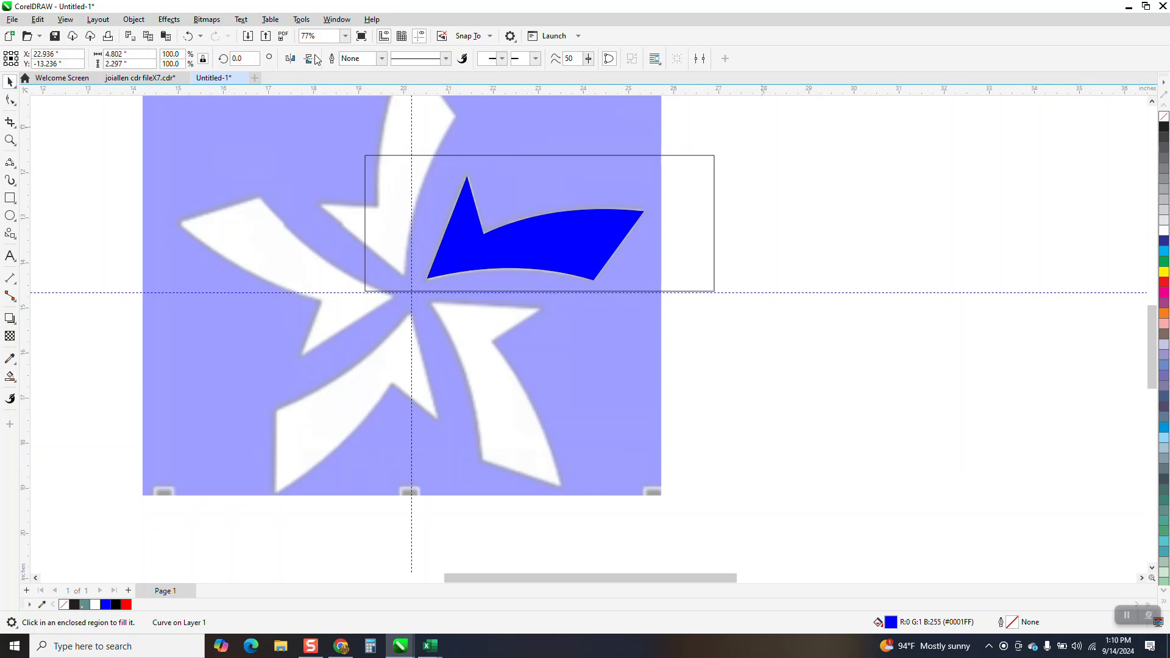
double_click(414, 59)
type("2")
left_click(533, 244)
key("Right")
key("Right")
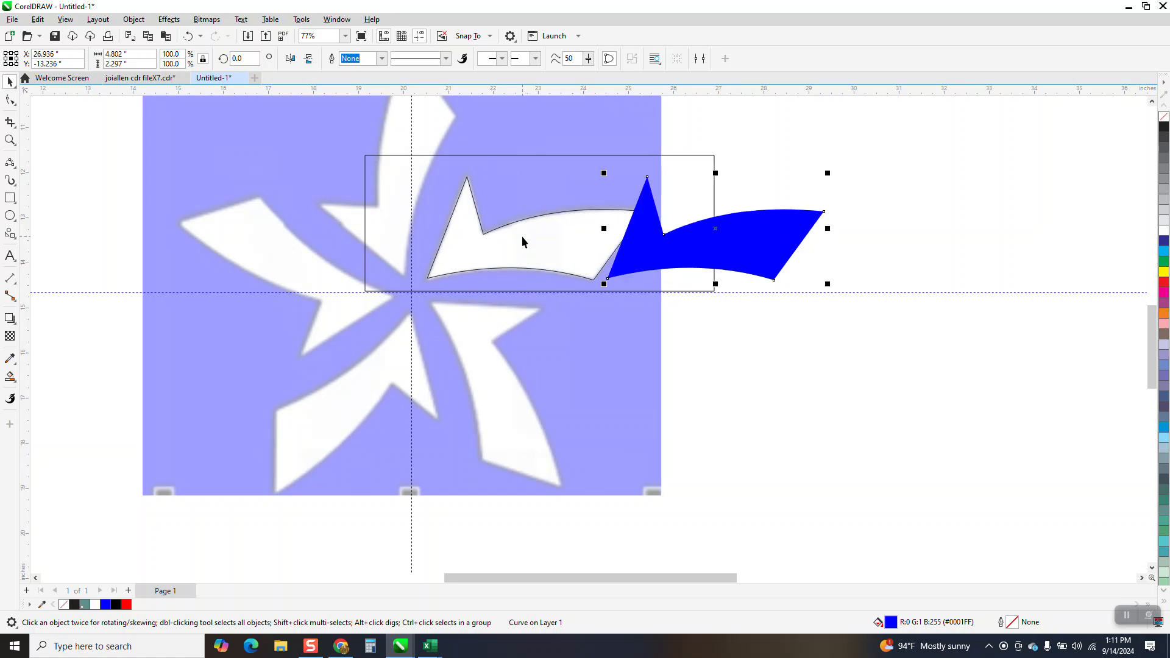
key("Right")
Delete the enclosing rectangle and the traced petal lines over the bitmap
left_click(671, 156)
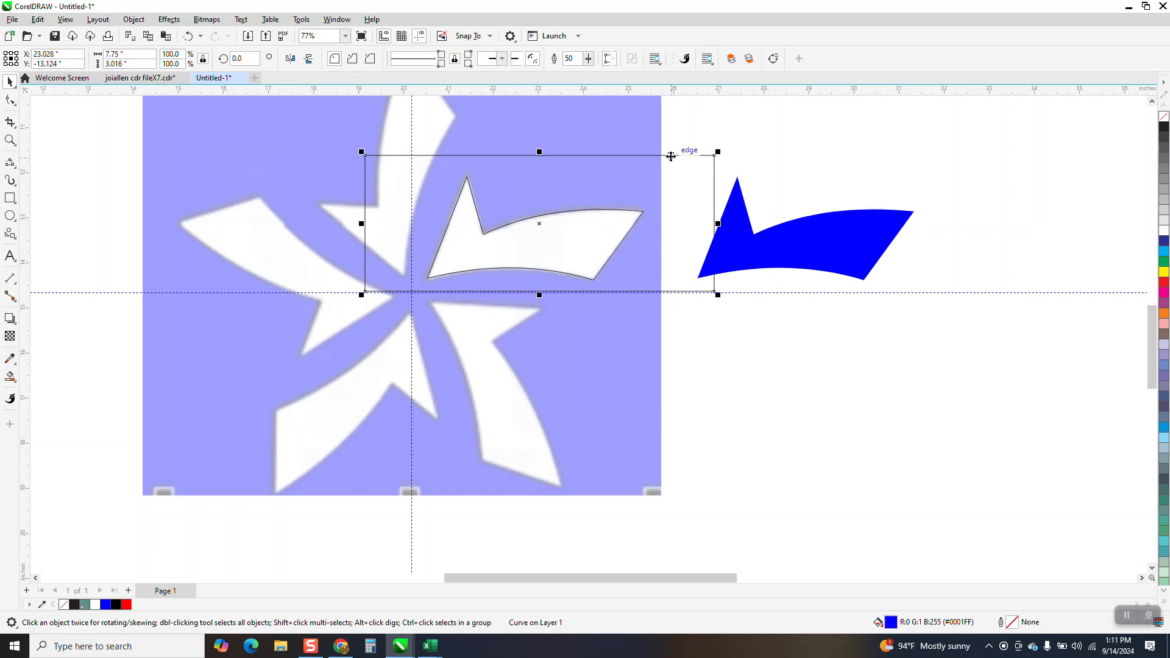
key("Delete")
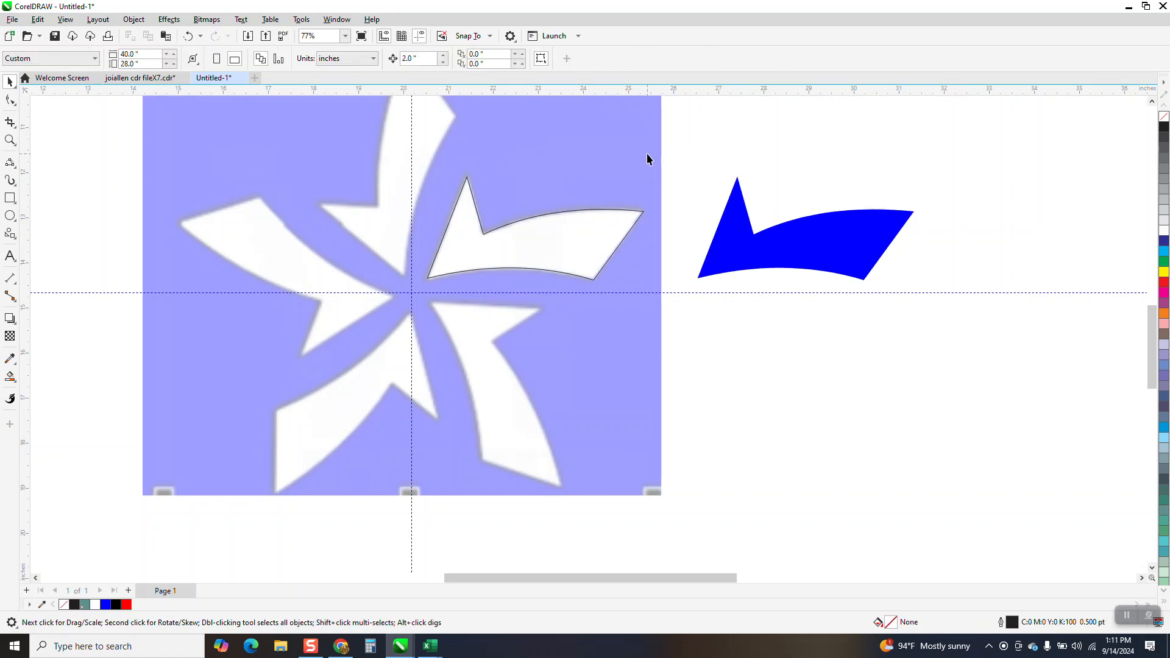
left_click_drag(438, 298, 401, 291)
Move the star bitmap left in 2-inch nudges until it is well clear of the vertical guideline
left_click(561, 164)
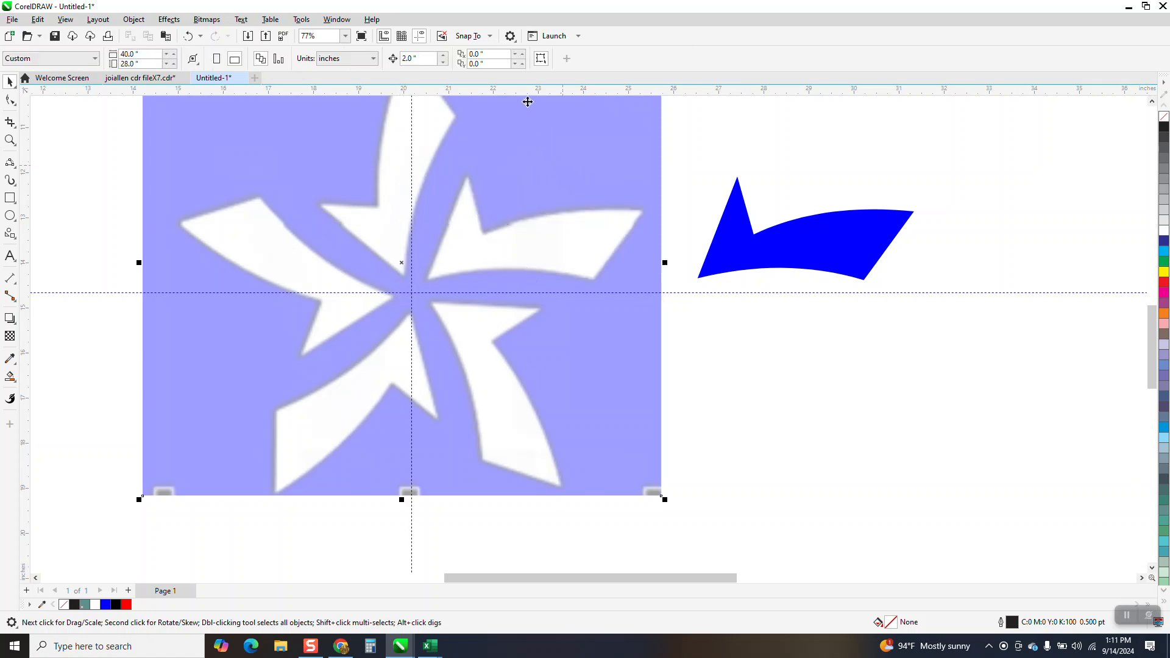
key("Left")
key("Left")
key("Left")
key("Left")
key("Left")
key("Left")
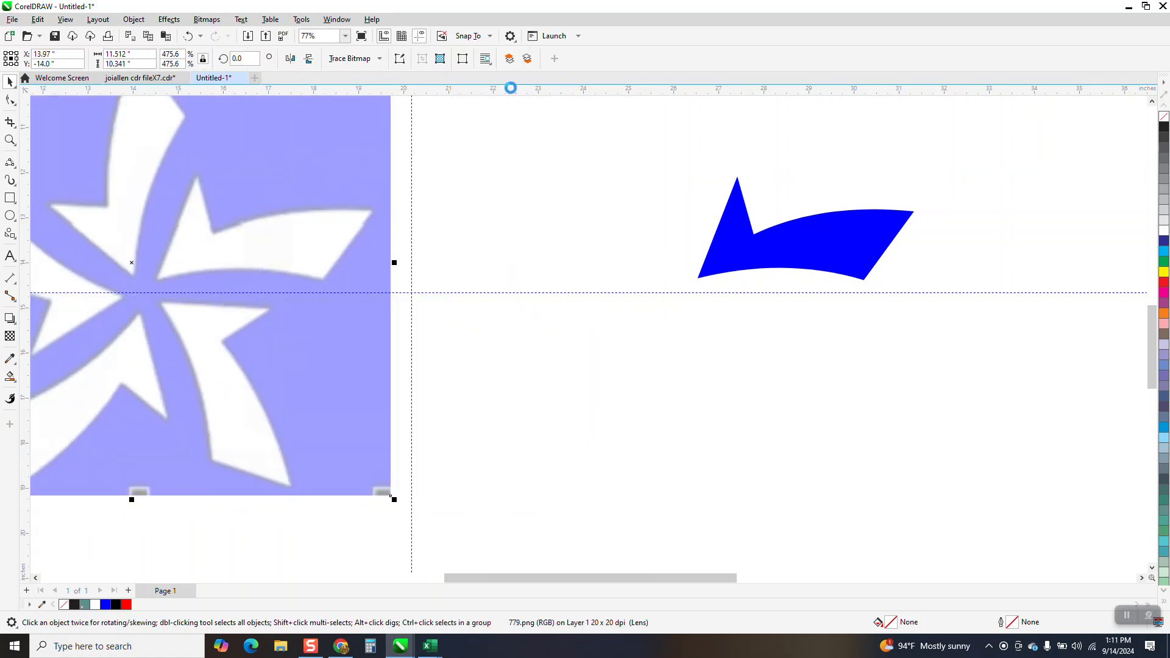
Move the blue petal 6 inches back left to its traced position beside the guideline intersection
left_click(857, 236)
key("Left")
key("Left")
key("Left")
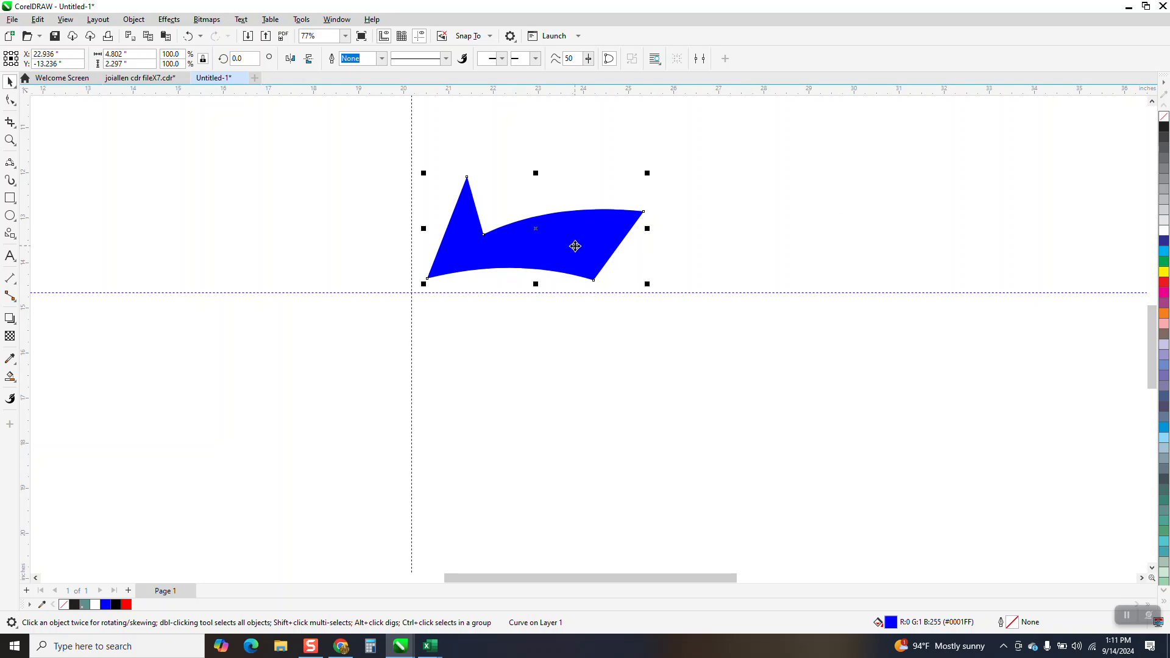
Place the blue petal's center of rotation on the intersection of the two guidelines without moving the petal
left_click_drag(538, 230, 439, 277)
left_click(193, 38)
left_click(536, 229)
left_click_drag(536, 230, 413, 281)
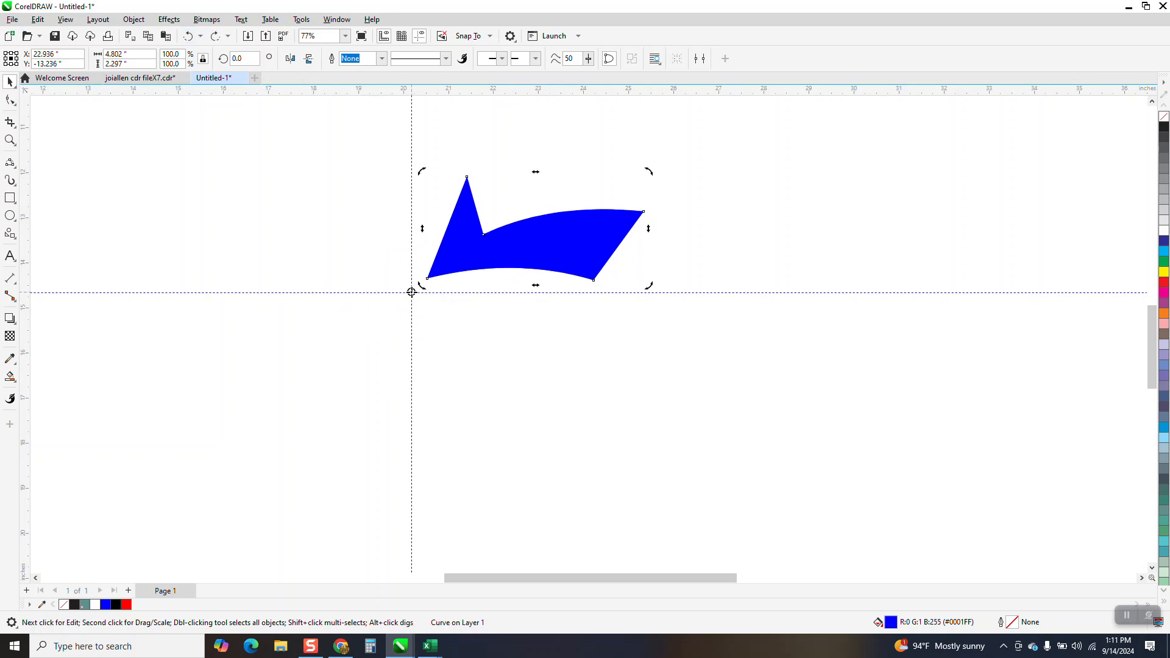
Create a copy of the petal rotated by 72° and repeat it around the center to complete the five-petal star
left_click(252, 59)
left_click_drag(252, 59, 211, 72)
type("72")
key("Return")
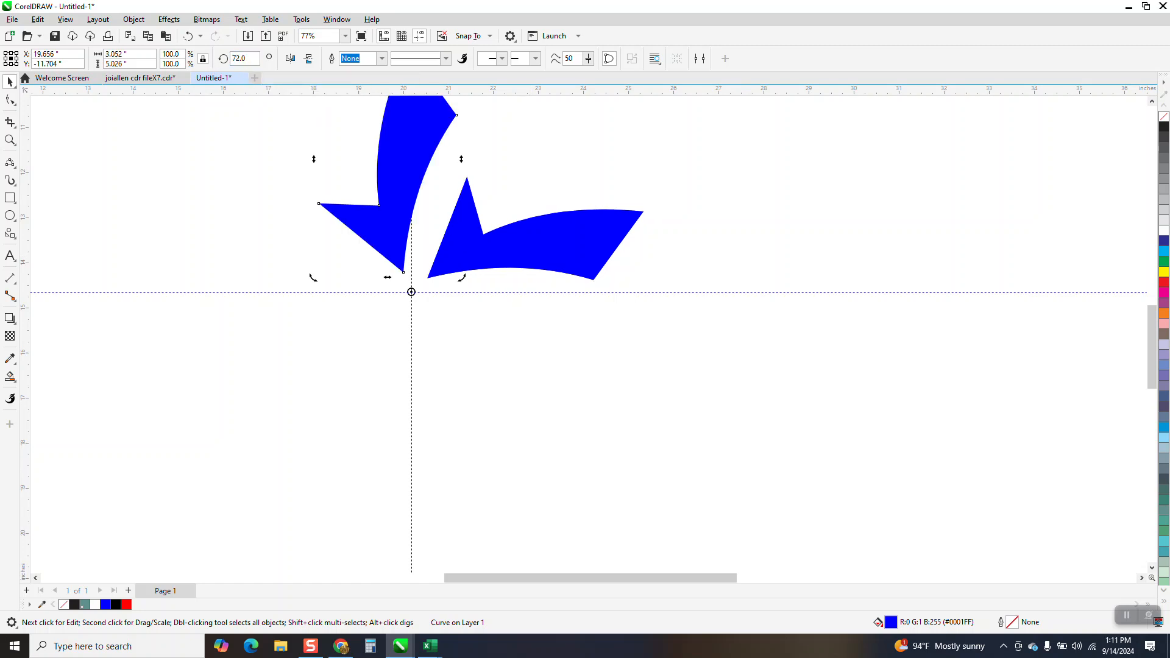
key("ctrl+r")
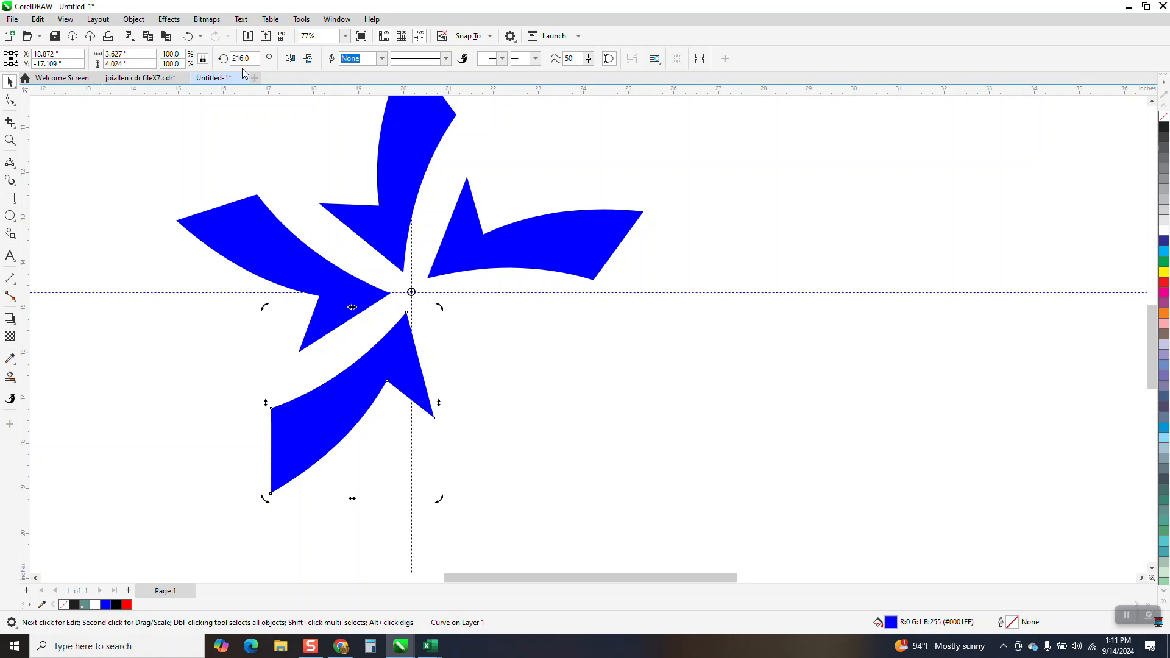
key("ctrl+r")
Draw a rectangle about 12.69 by 10.29 inches to the right of the blue star
scroll(472, 269, "down", 2)
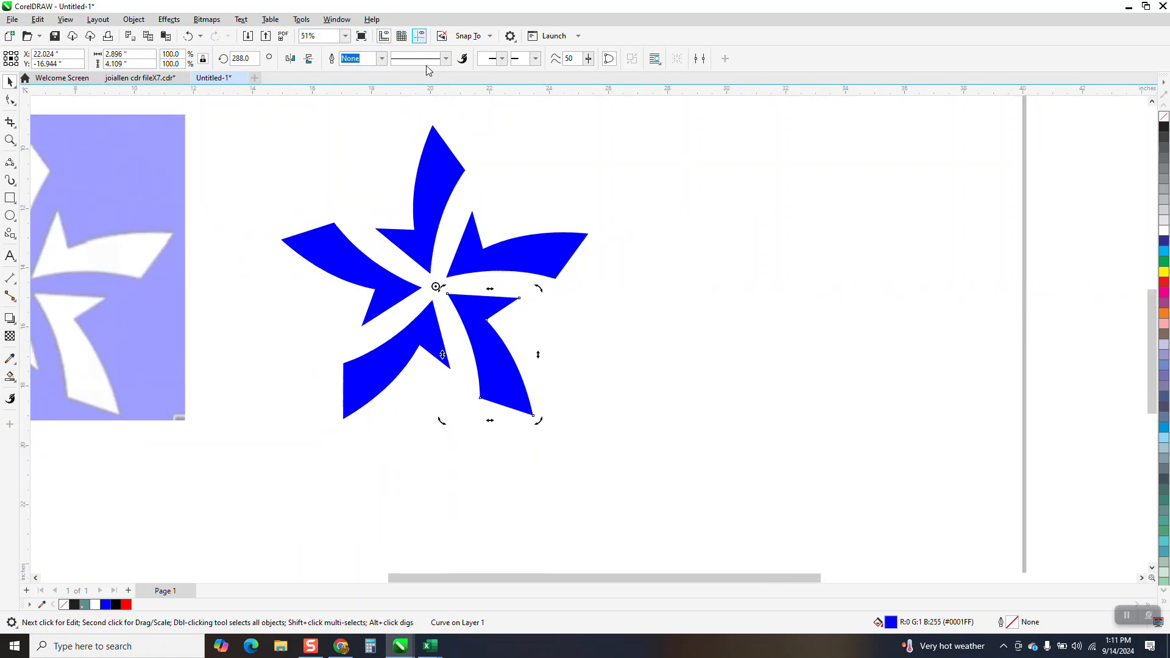
scroll(462, 315, "down", 2)
left_click_drag(329, 167, 559, 382)
left_click(11, 196)
left_click_drag(567, 187, 786, 367)
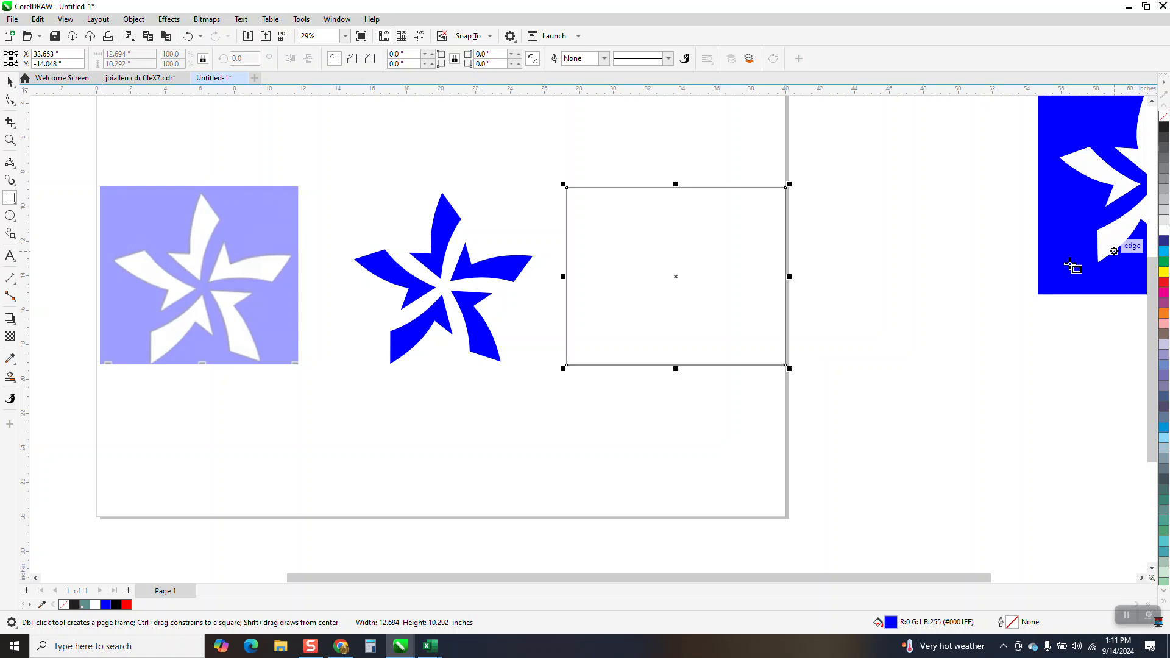
Set the star bitmap's transparency to 0
left_click(10, 81)
left_click(201, 354)
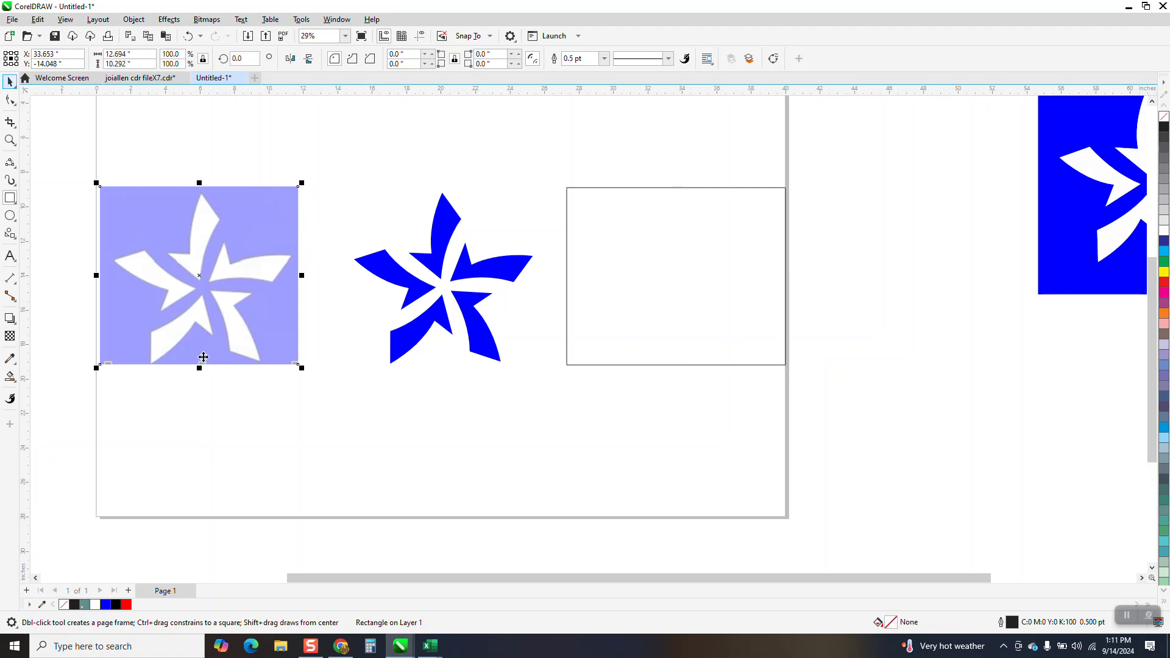
left_click(10, 335)
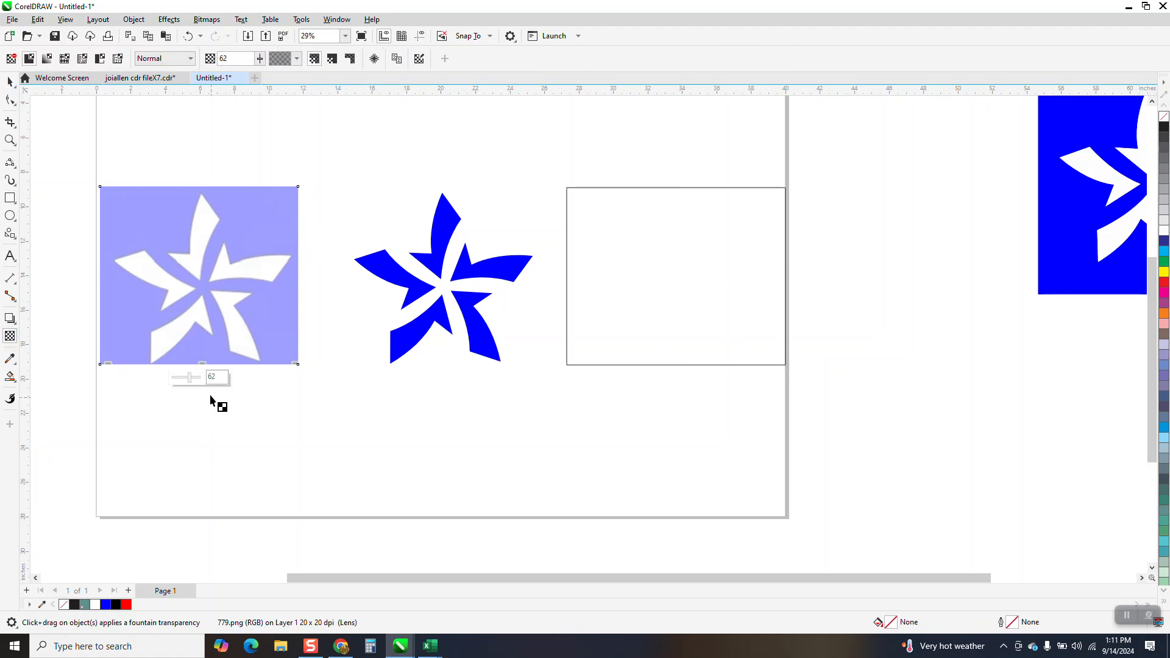
left_click_drag(190, 380, 126, 388)
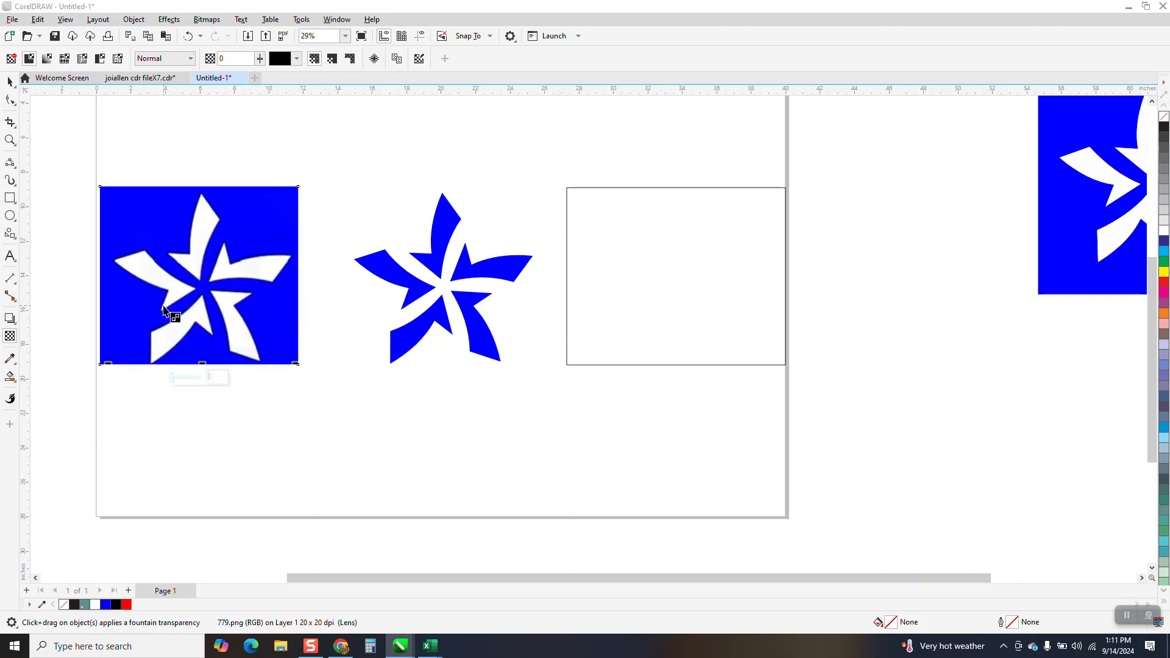
Sample the blue background of the bitmap as the Smart Fill color and fill the empty rectangle with it
left_click(20, 383)
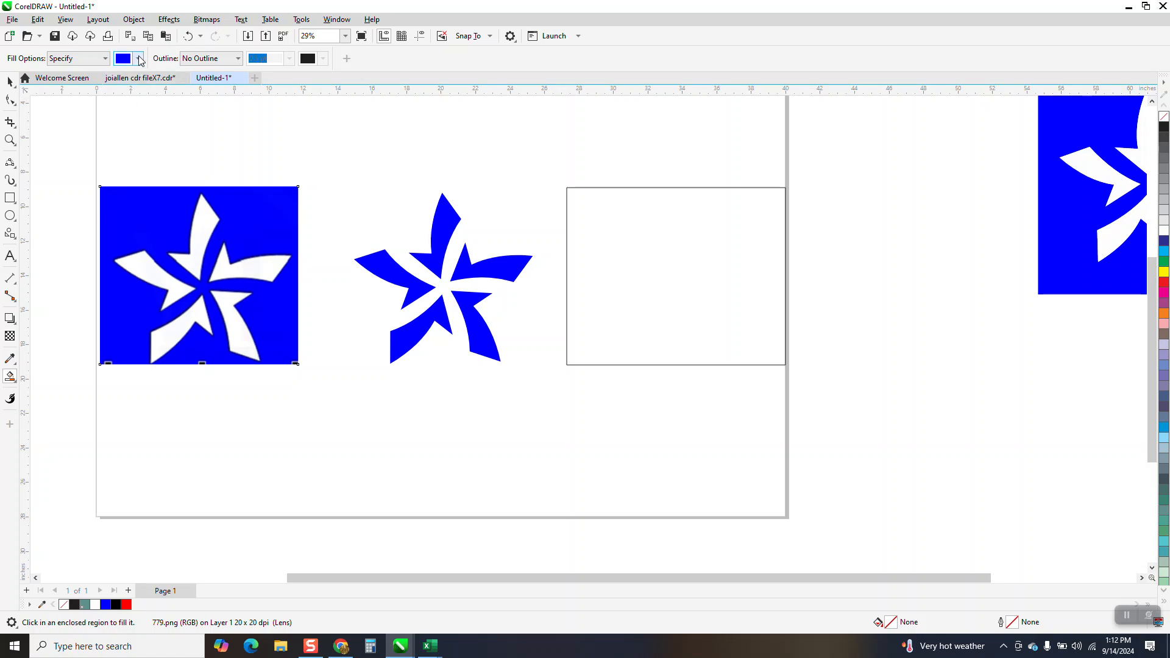
left_click(232, 239)
left_click(278, 210)
left_click(702, 275)
left_click(703, 274)
Fill all five petals of the vector star with white and group them
left_click(9, 83)
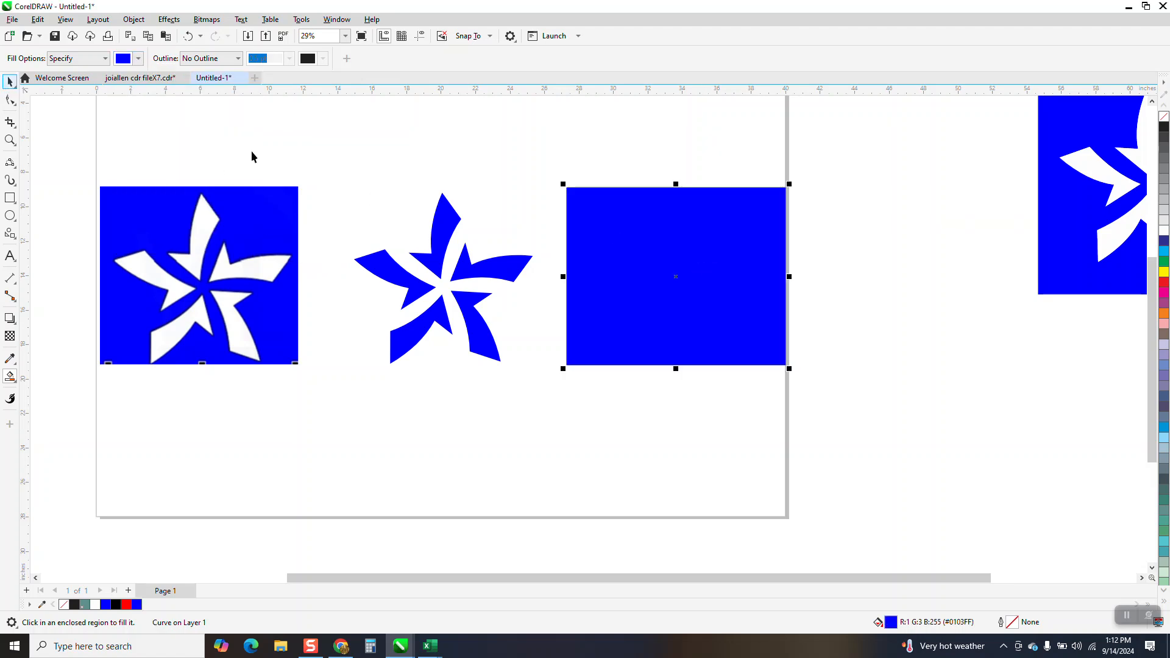
left_click_drag(333, 169, 547, 400)
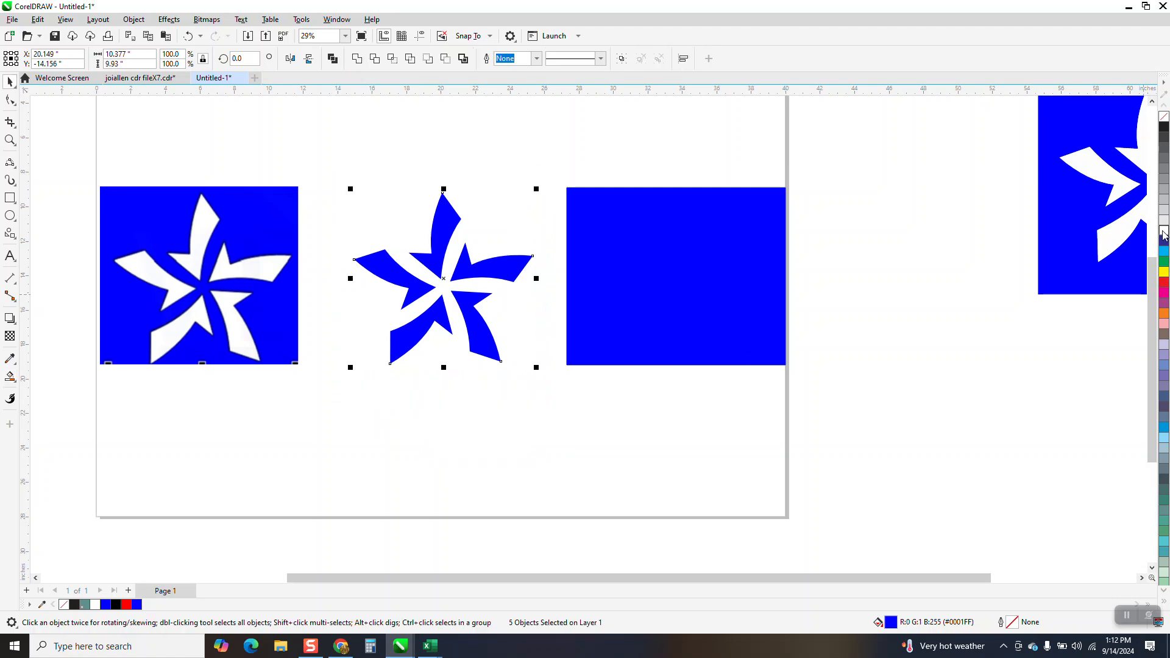
left_click(1163, 233)
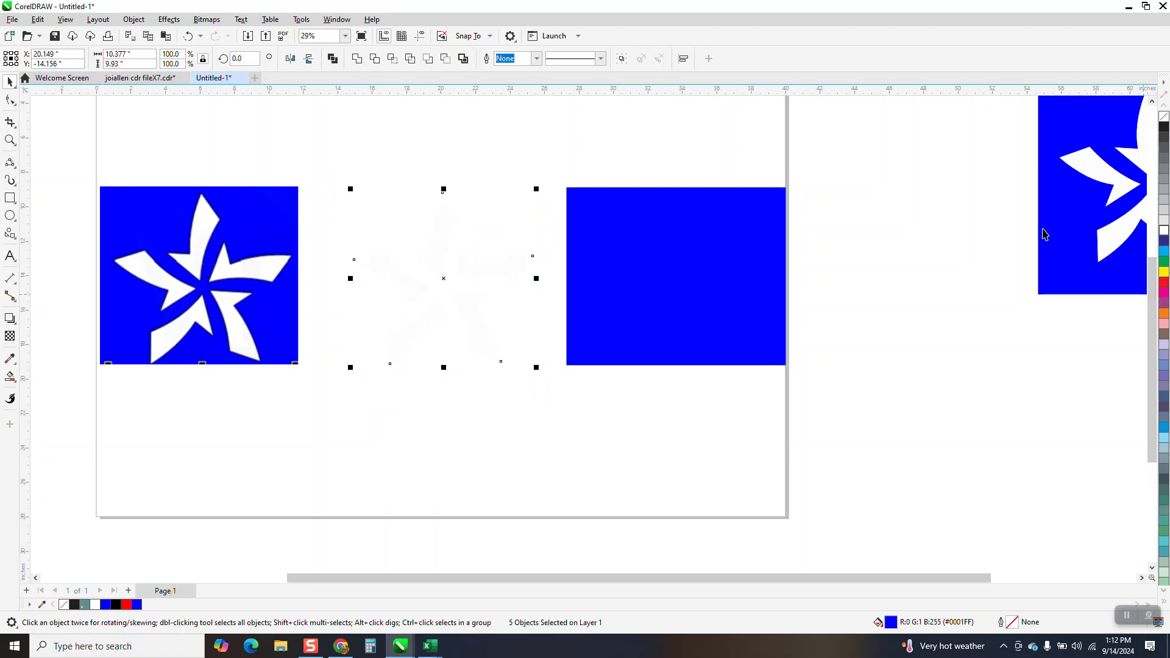
left_click(134, 20)
mouse_move(152, 227)
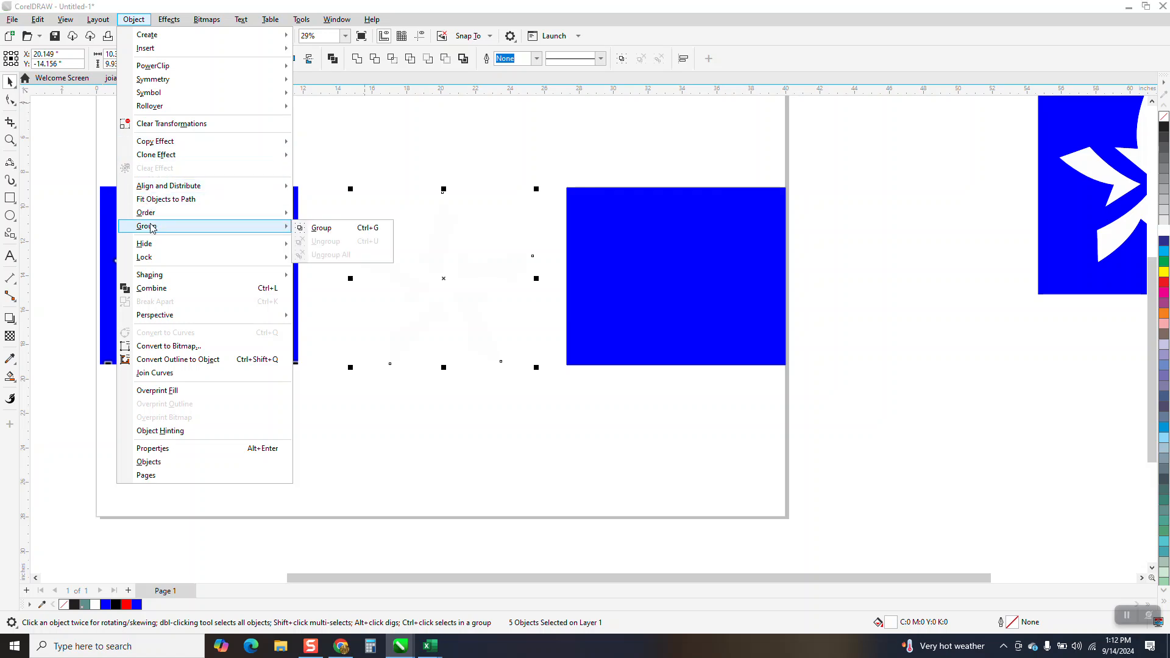
left_click(325, 228)
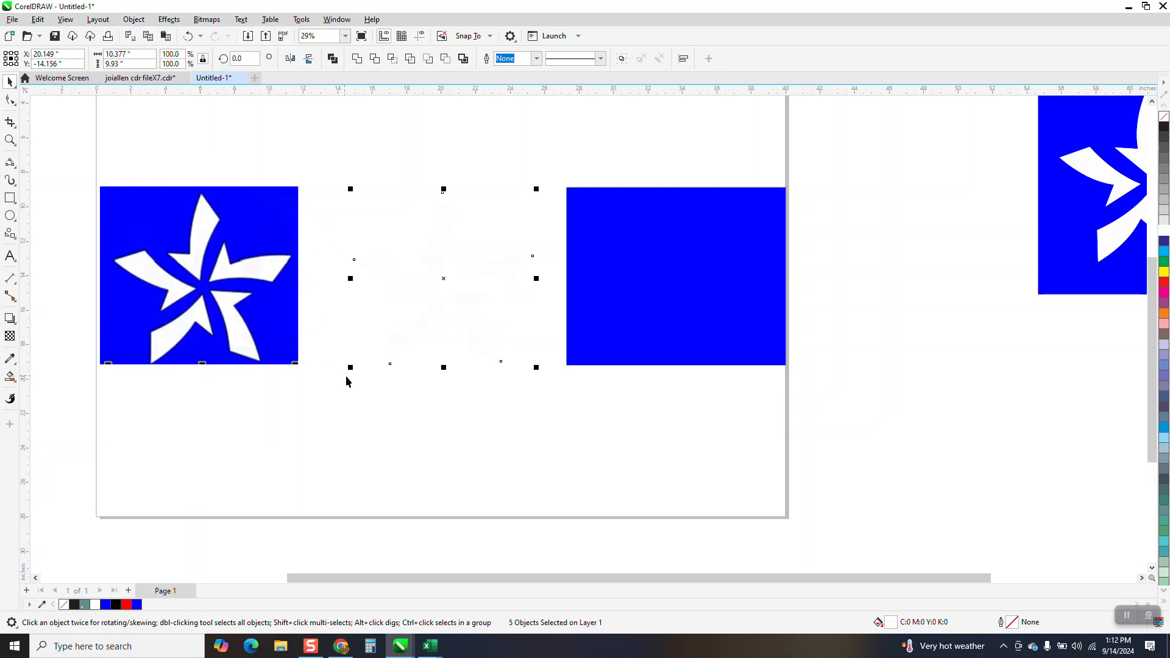
Move the blue filled rectangle over the white star and send it to the back of the page
left_click_drag(716, 290, 492, 293)
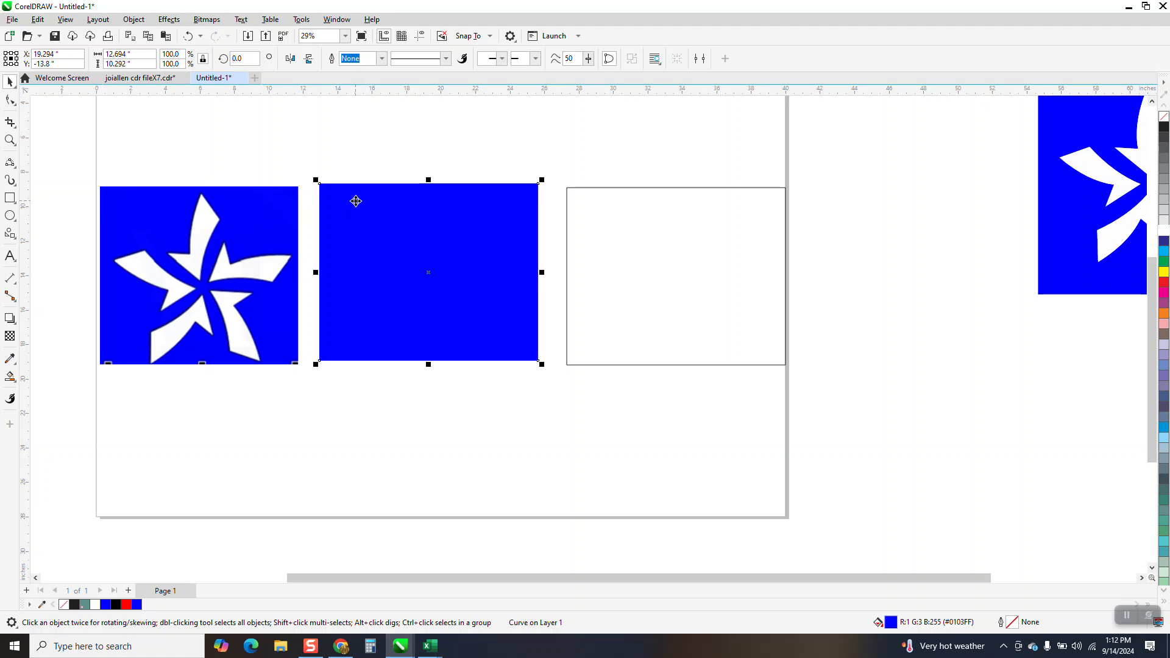
left_click(139, 22)
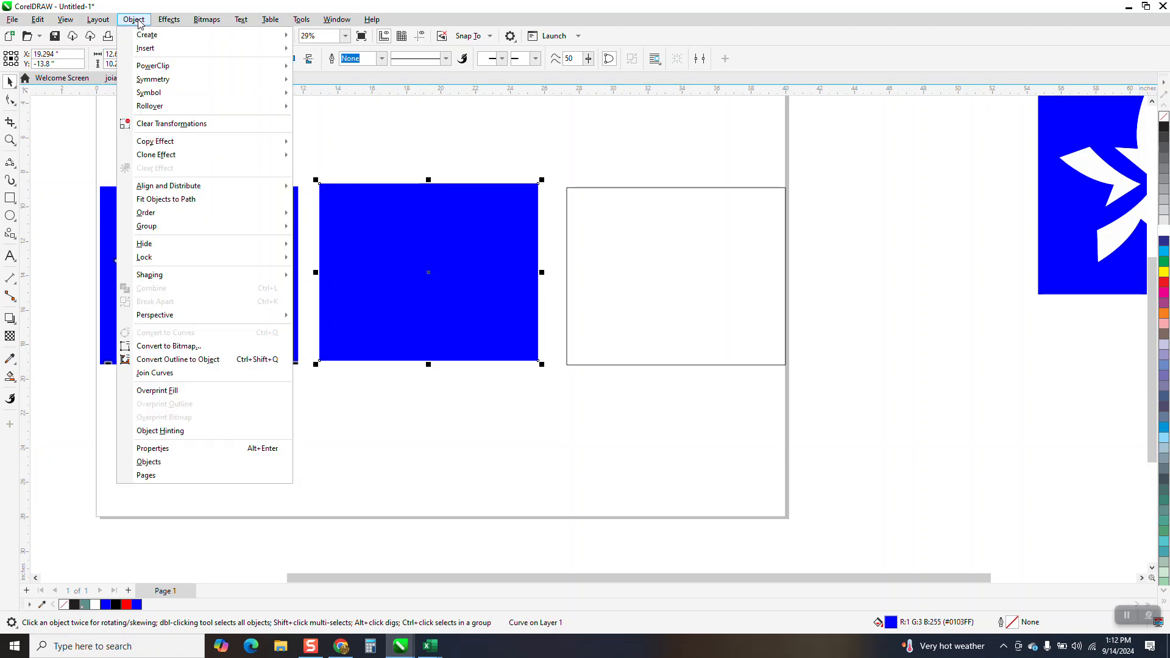
mouse_move(243, 213)
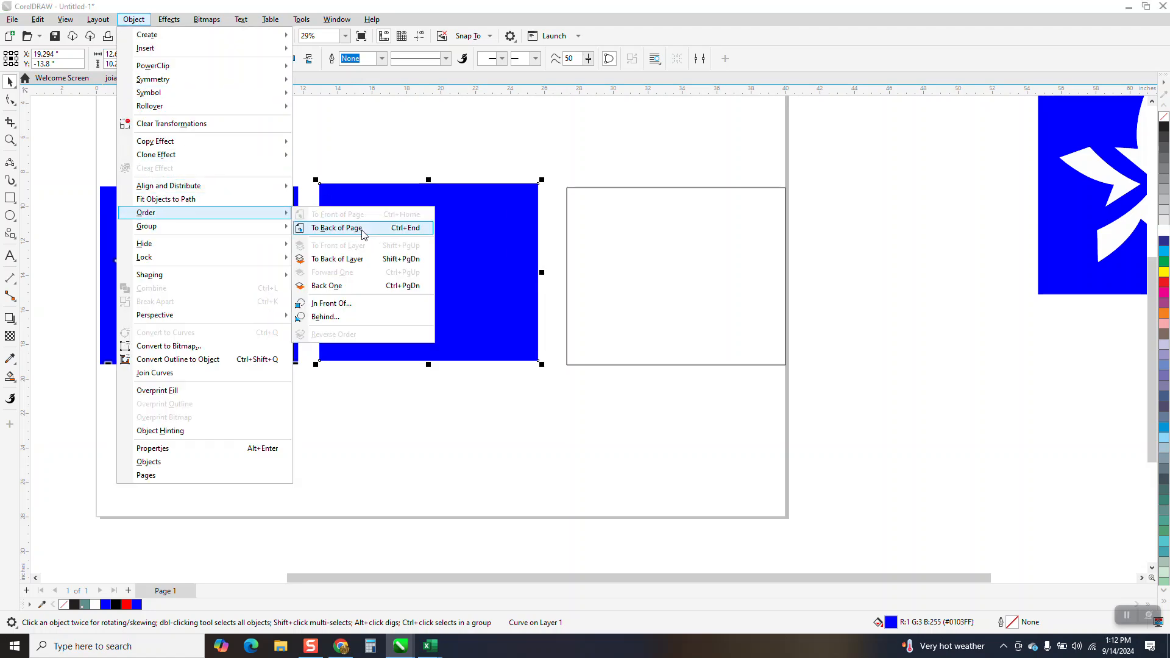
left_click(359, 227)
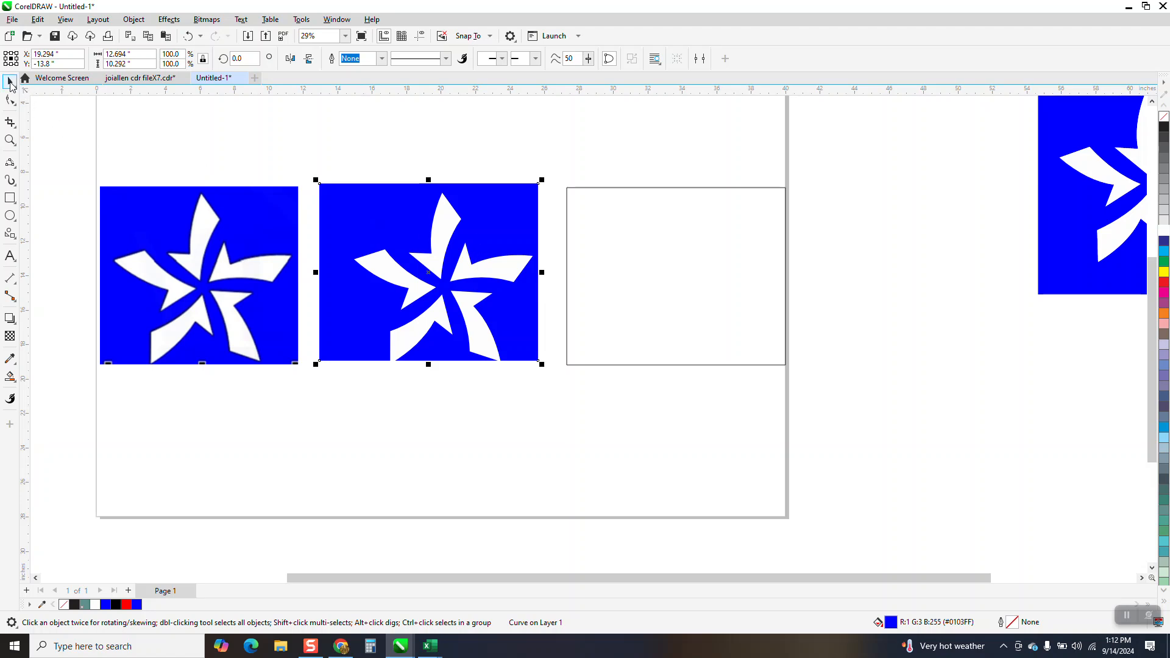
Center the blue rectangle on the page behind the white star and compare the vector artwork closely with the original bitmap
key("p")
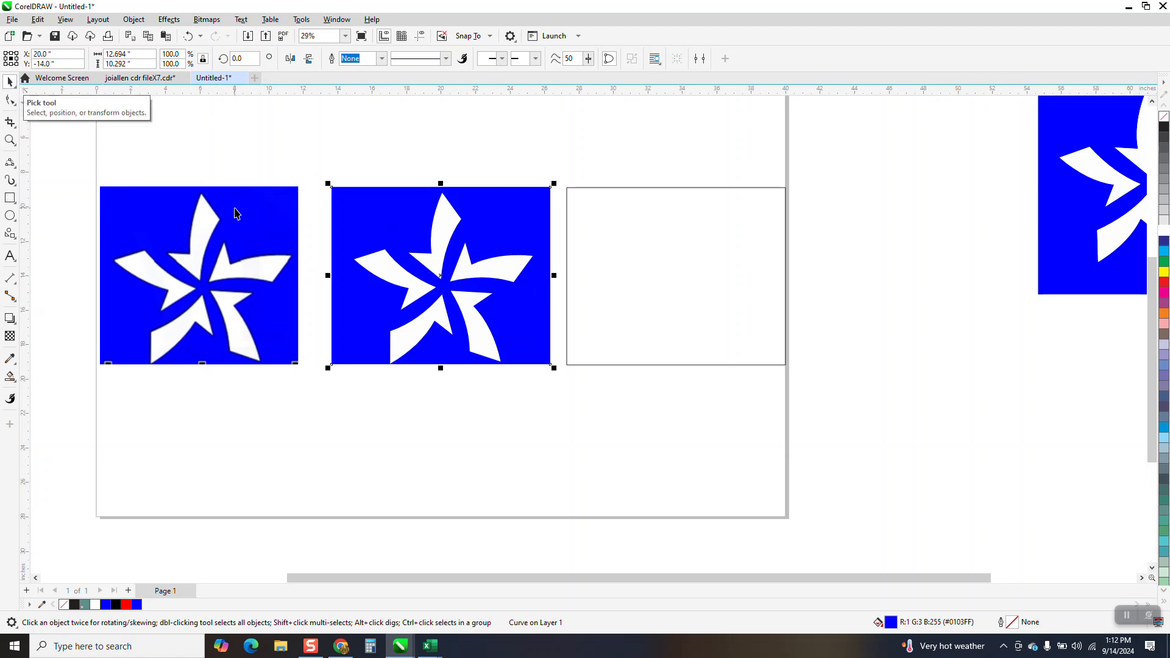
left_click(10, 140)
left_click_drag(159, 178, 594, 345)
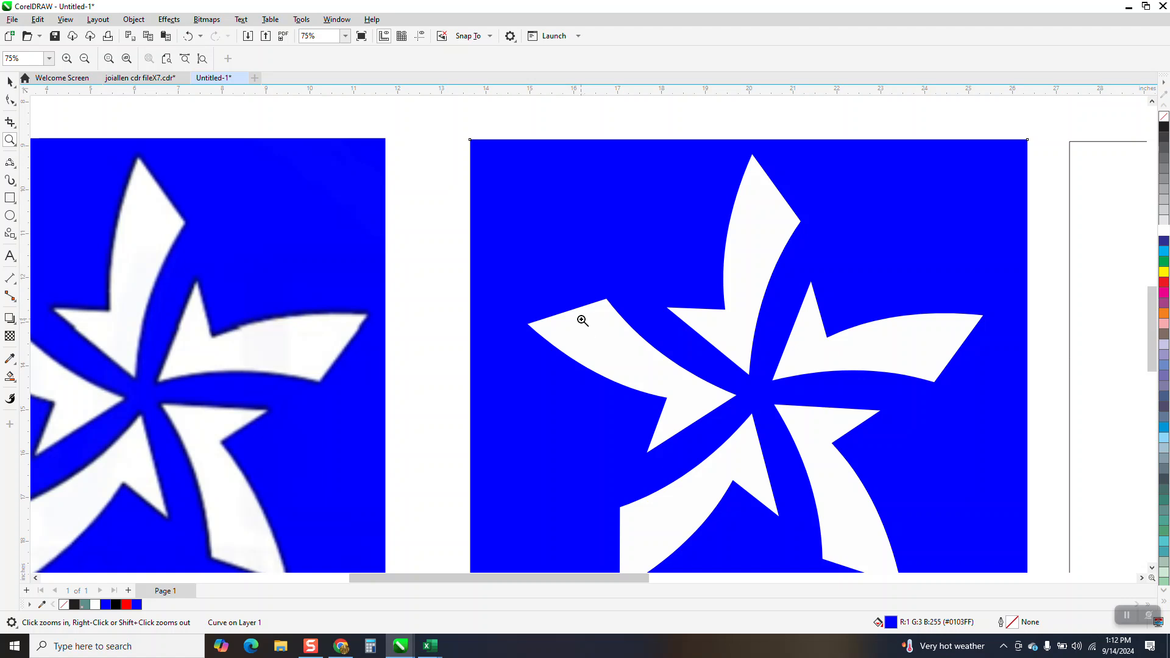
scroll(554, 297, "down", 1)
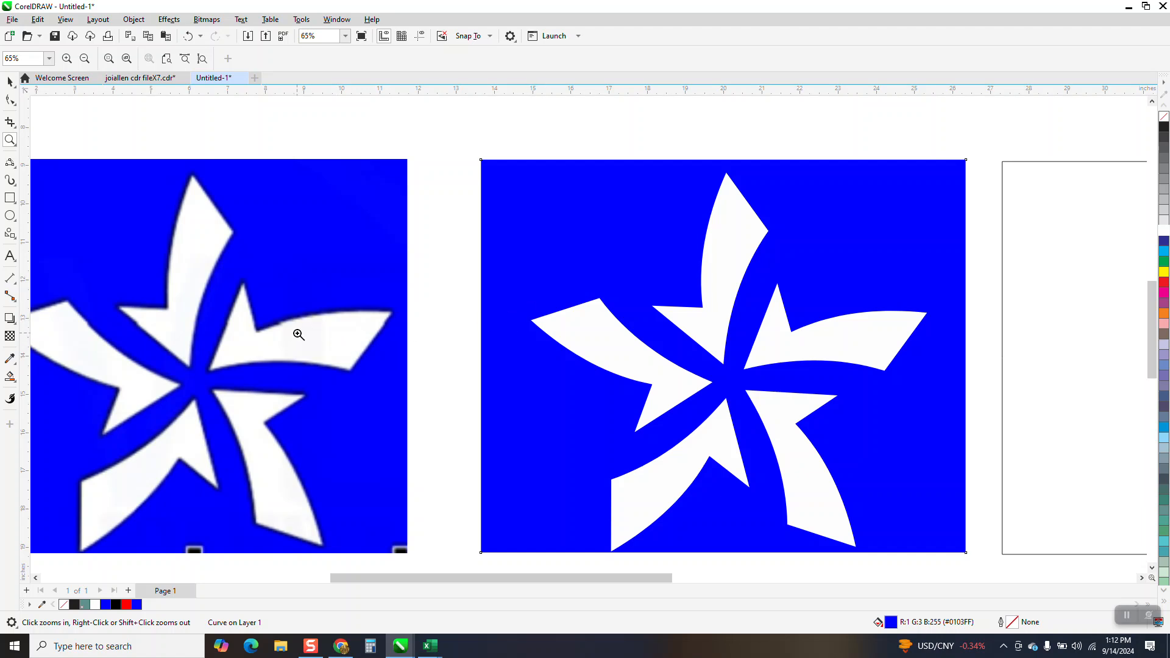
left_click_drag(249, 277, 501, 392)
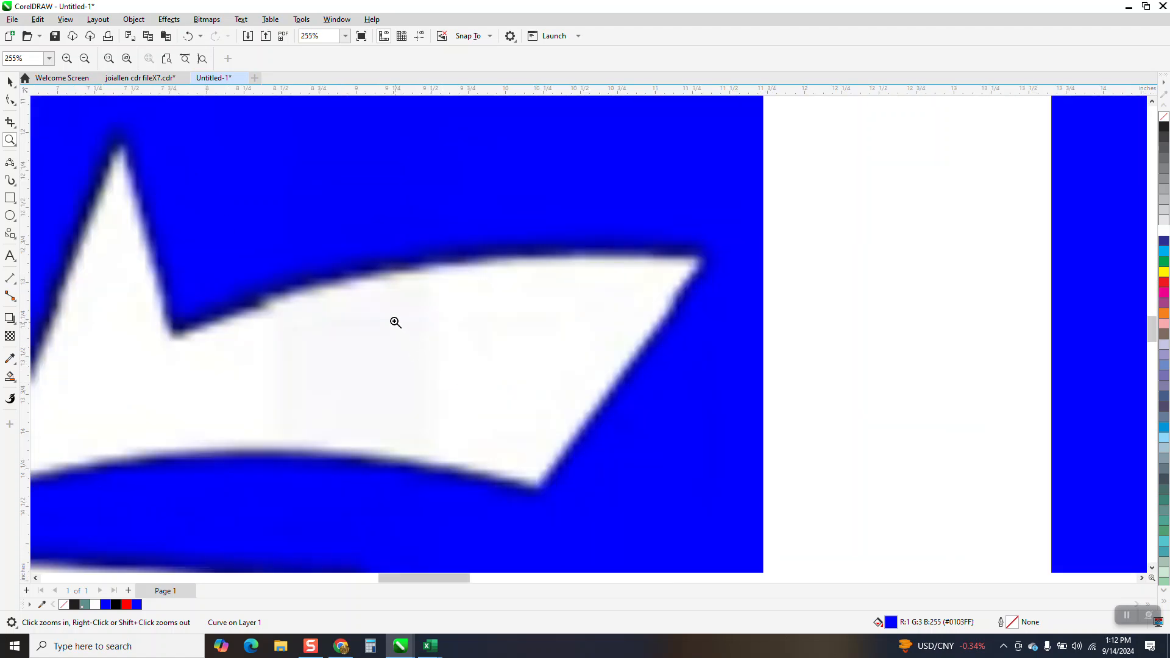
scroll(360, 286, "down", 4)
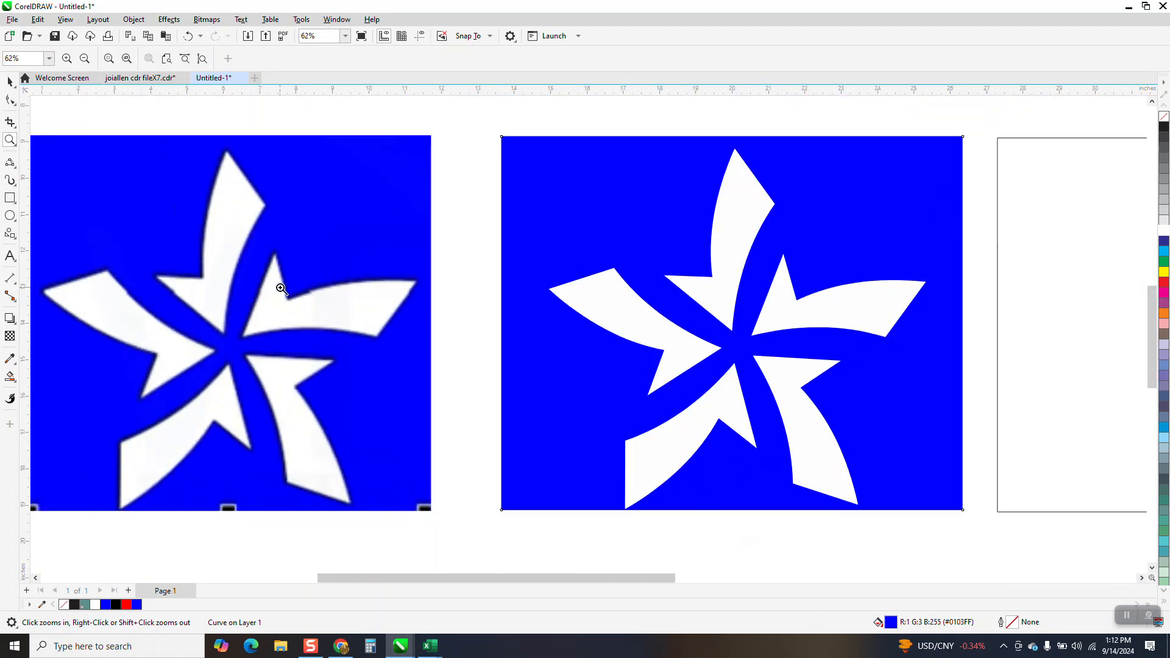
left_click(10, 82)
scroll(332, 287, "down", 2)
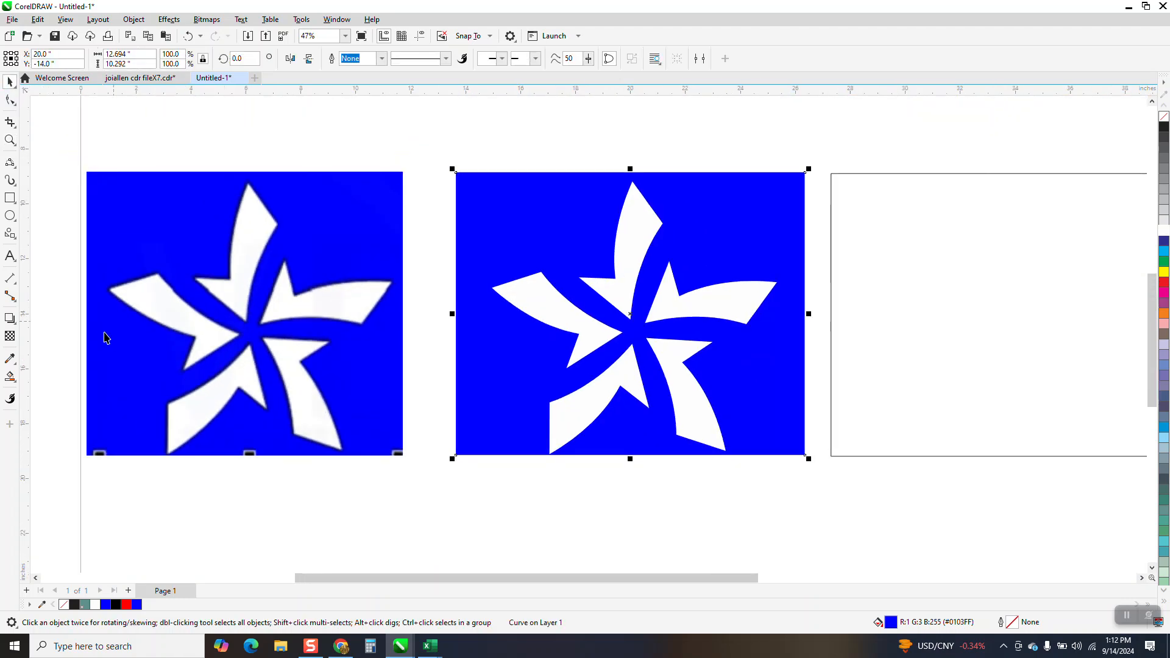
Delete the empty outlined rectangle beside the vector star artwork
left_click(820, 288)
left_click(753, 302)
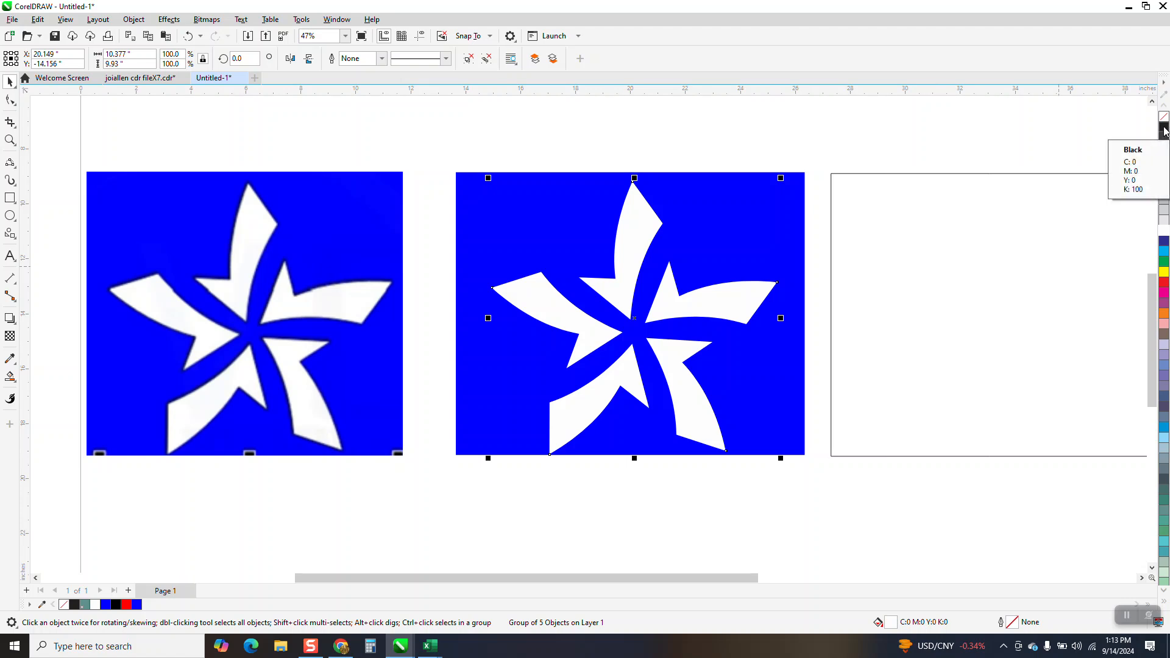
left_click(1044, 191)
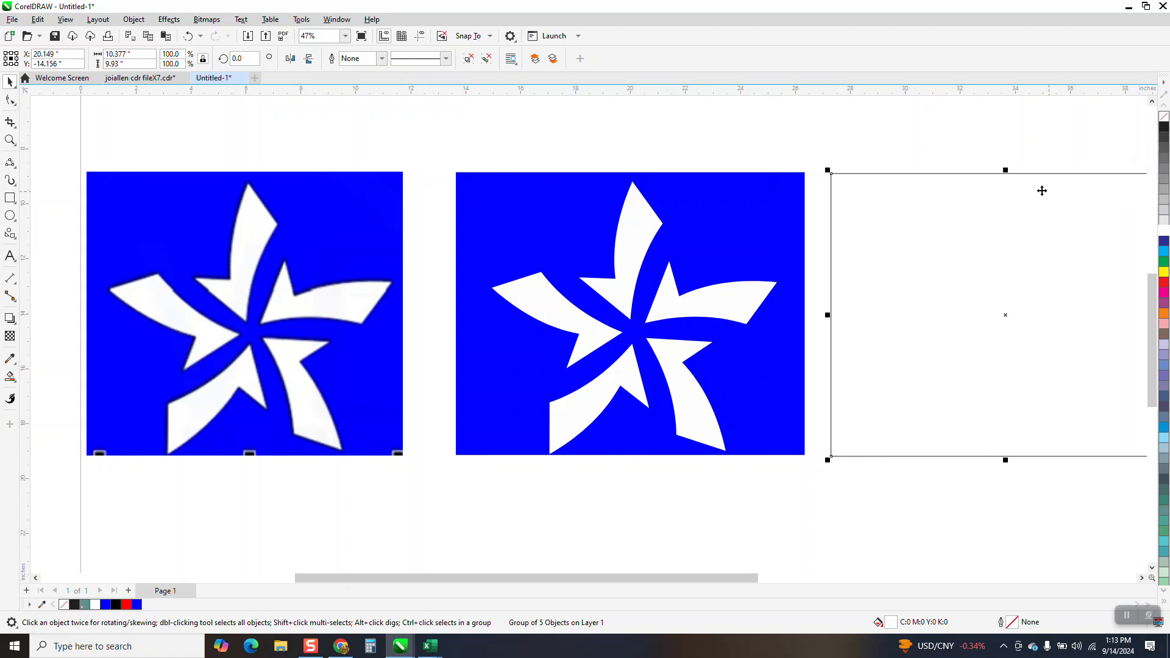
key("XF86Calculator")
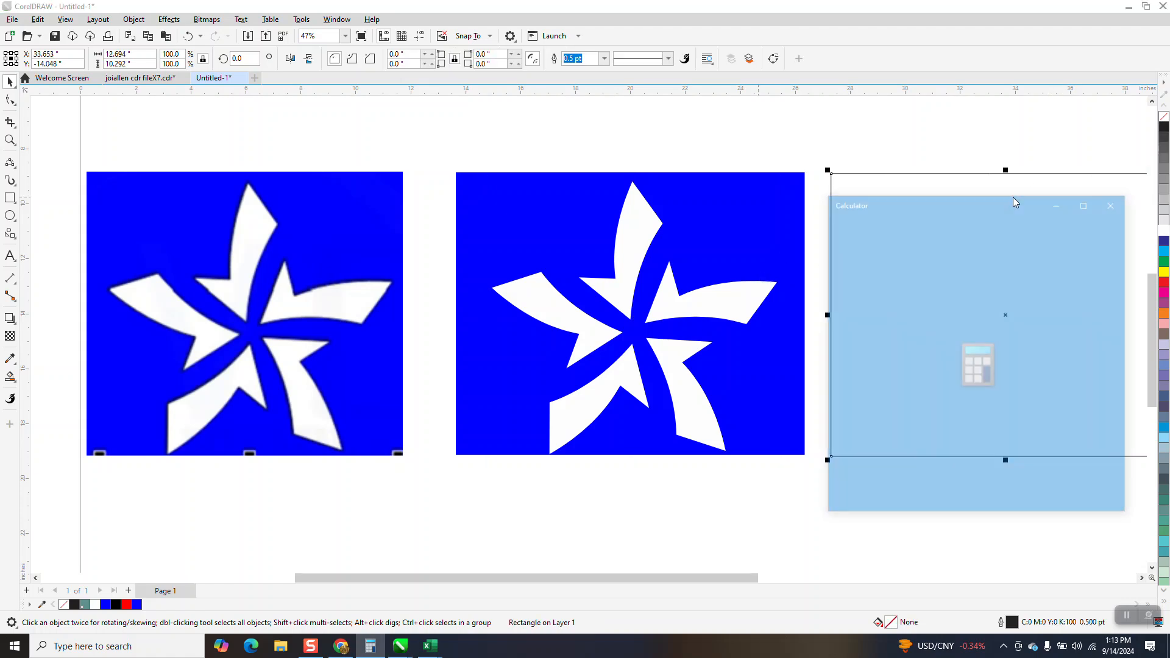
left_click(1114, 202)
key("Delete")
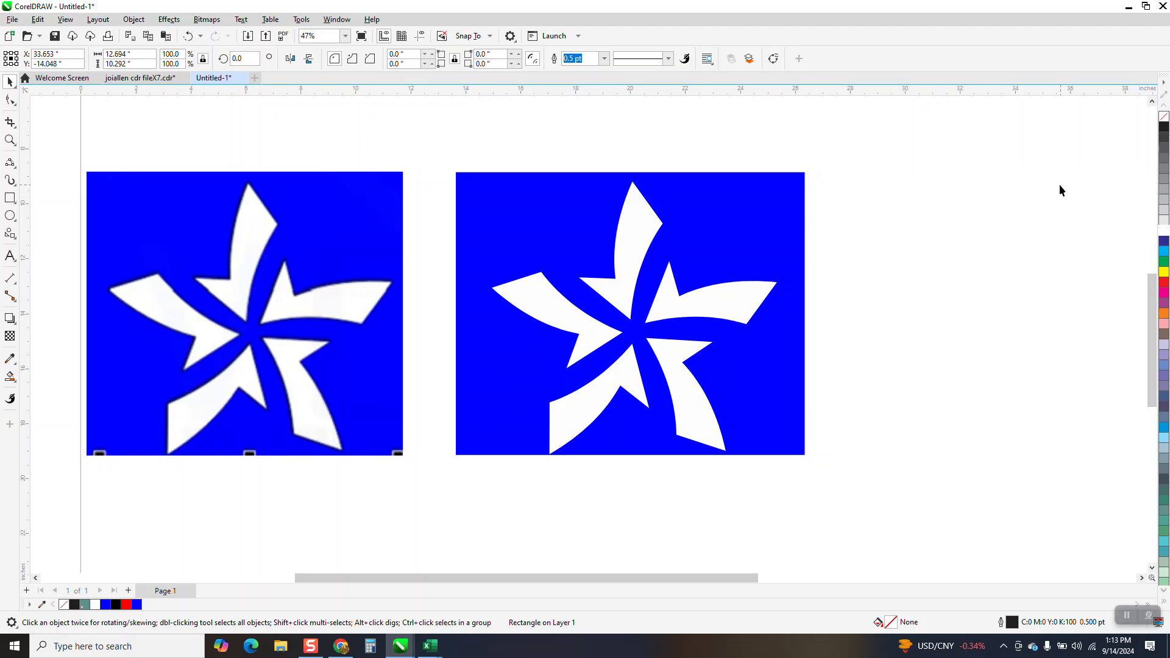
Ungroup the white vector star and select its five petals without the blue rectangle
left_click(642, 223)
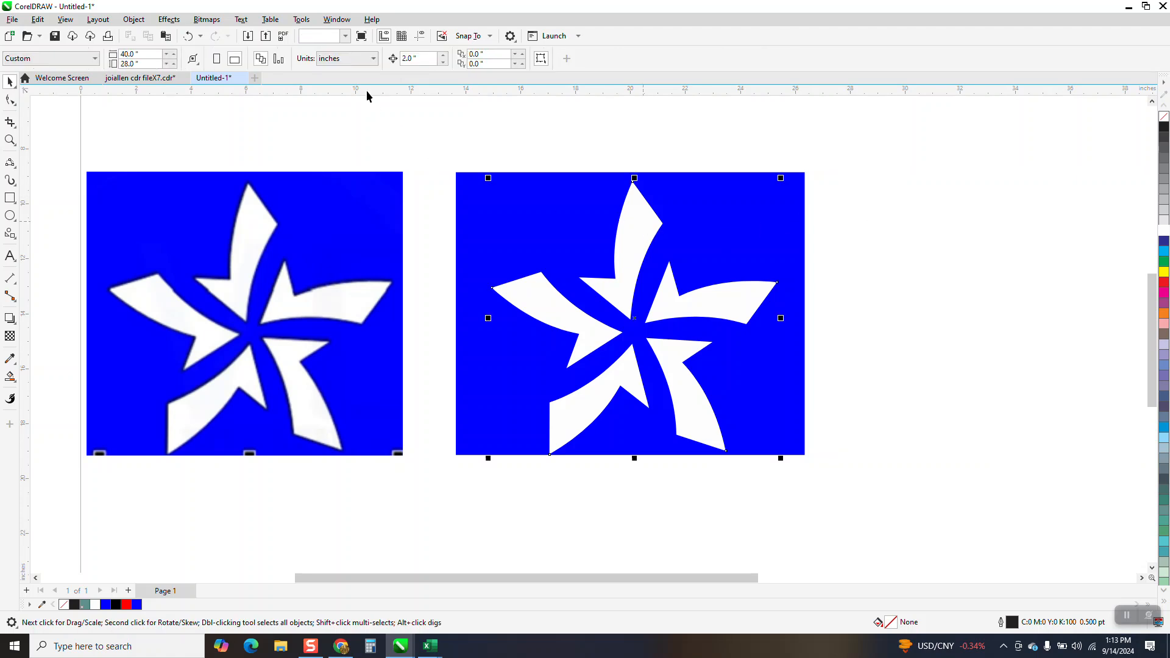
left_click(136, 22)
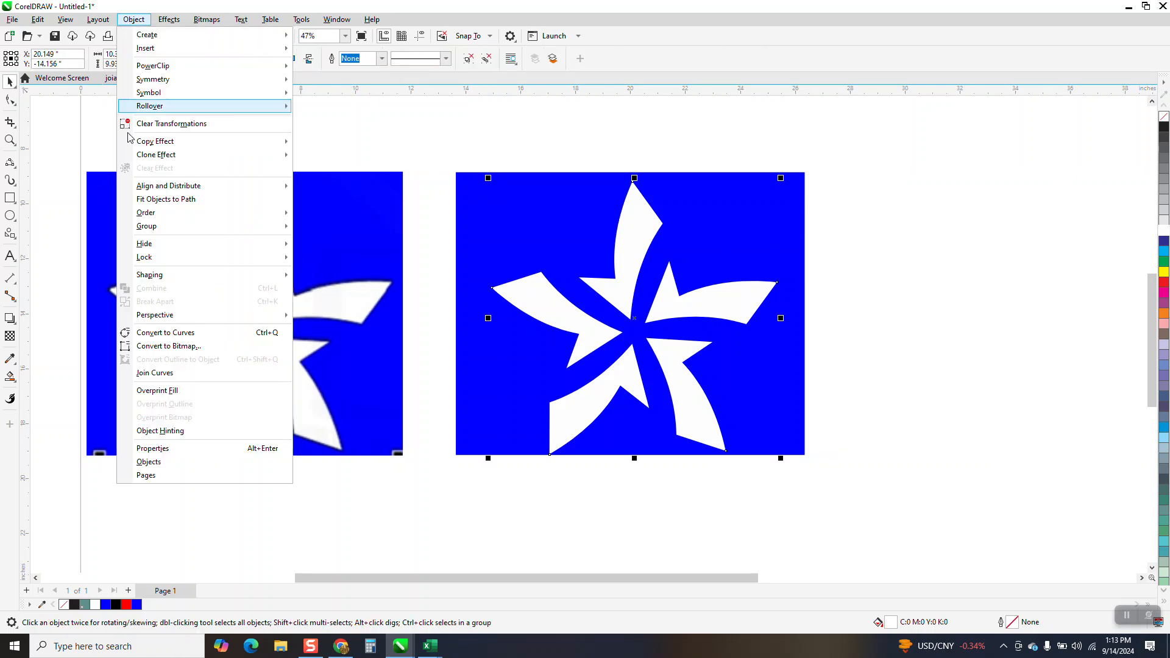
mouse_move(163, 233)
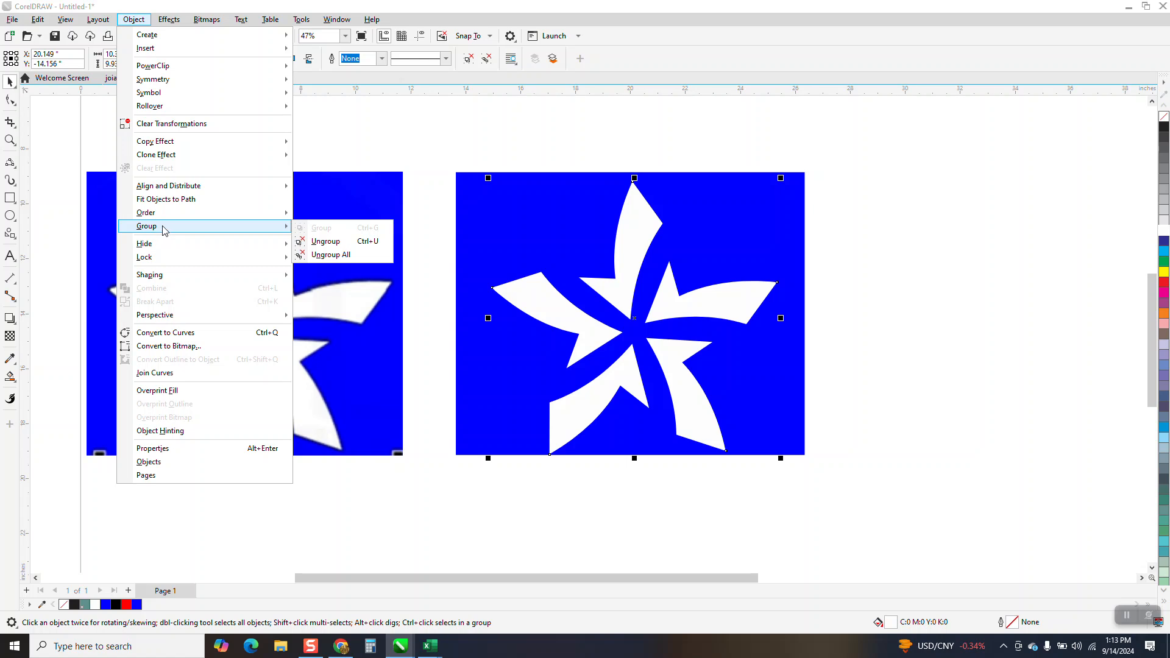
left_click(316, 241)
left_click_drag(476, 158, 784, 480)
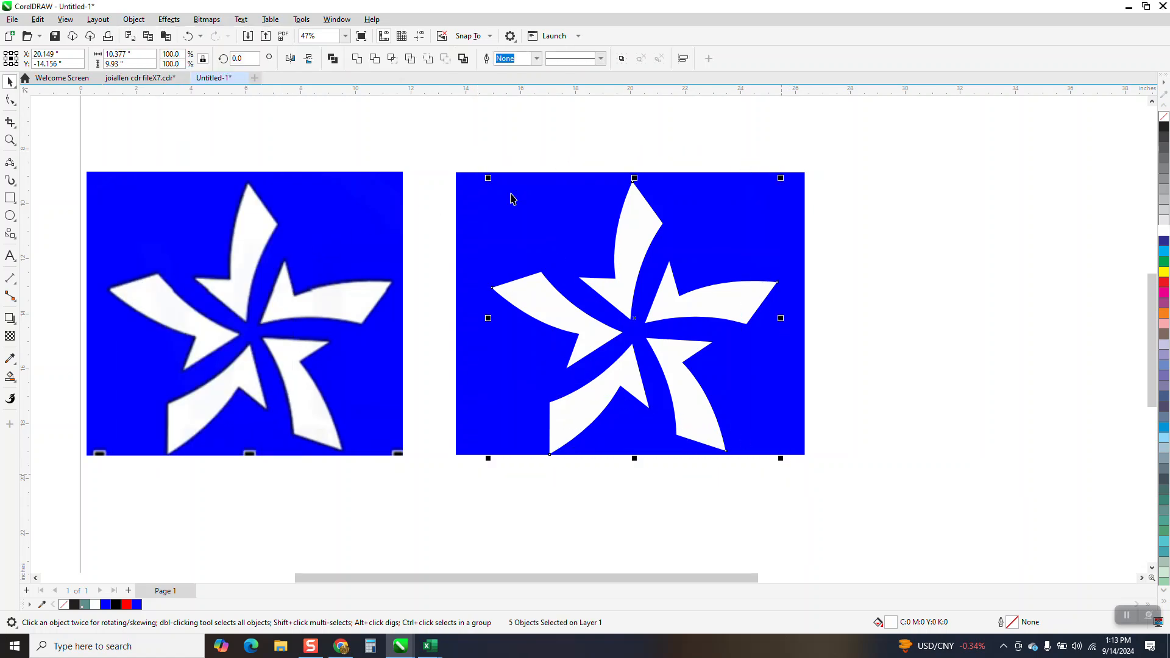
Create a boundary curve around the five selected petals and move it 12 inches to the right of the star
left_click(464, 60)
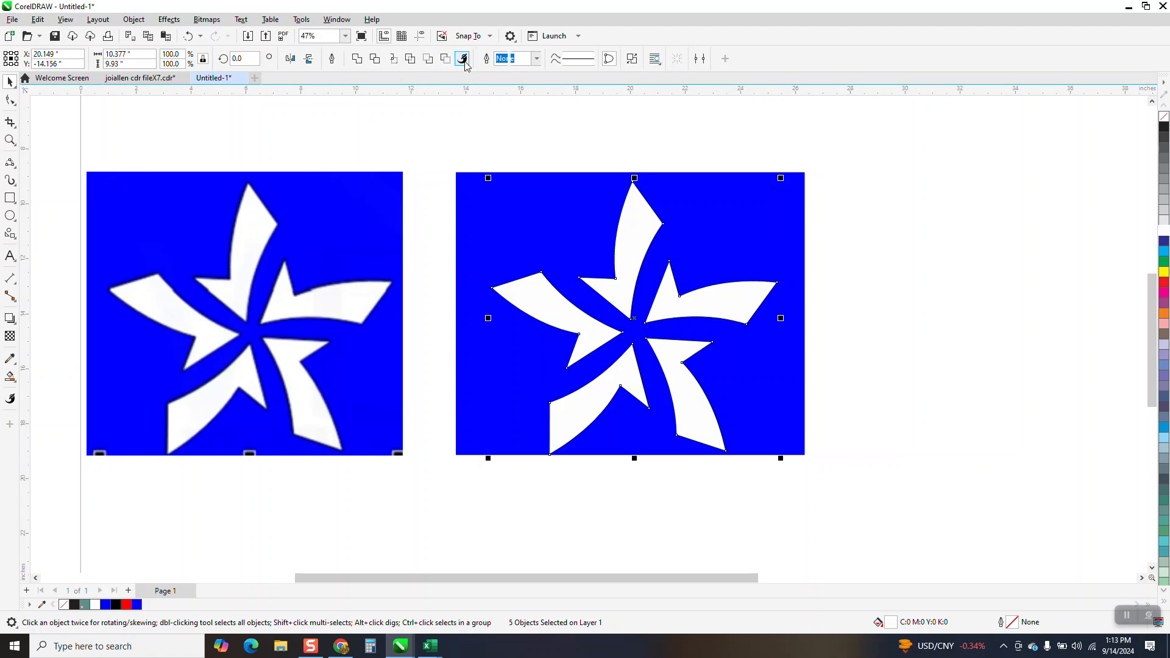
key("Right")
key("Right")
key("Right")
key("Right")
key("Right")
key("Right")
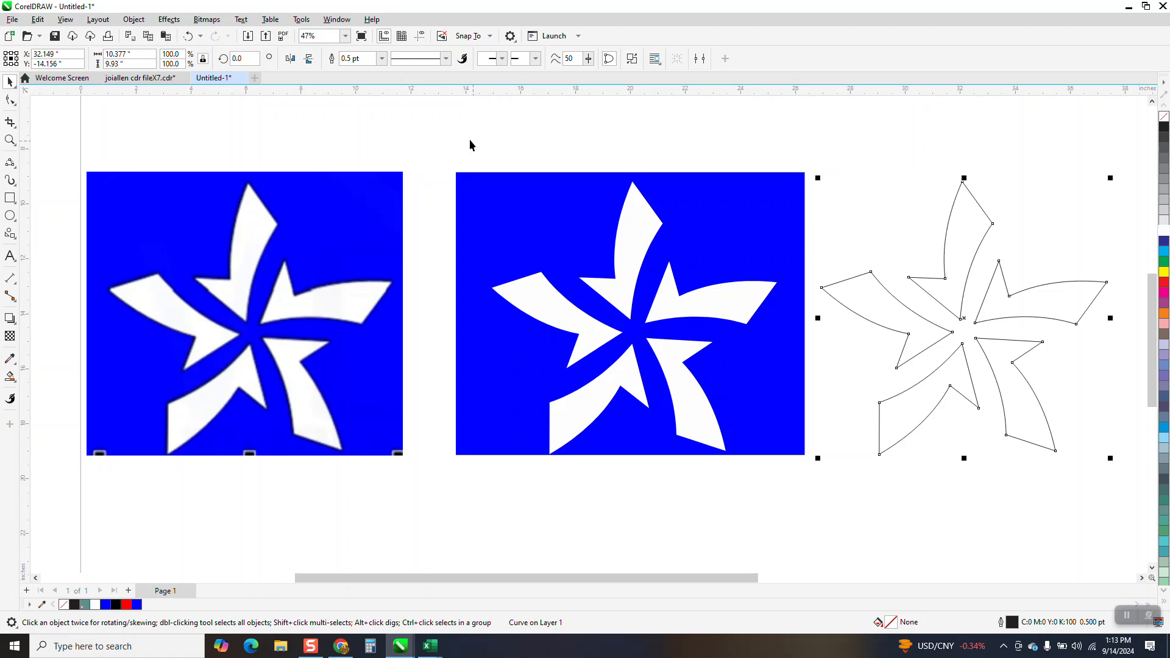
Set the star boundary's outline width to 3.0 pt and examine the dark petal edges in the original bitmap
left_click(381, 58)
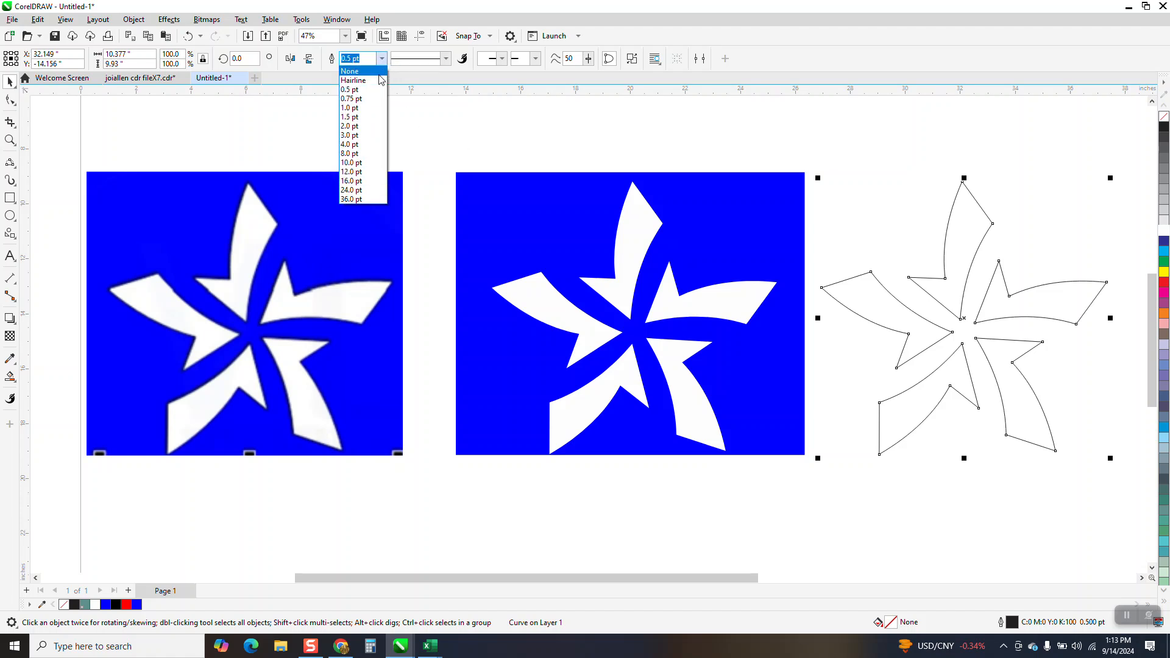
left_click(363, 135)
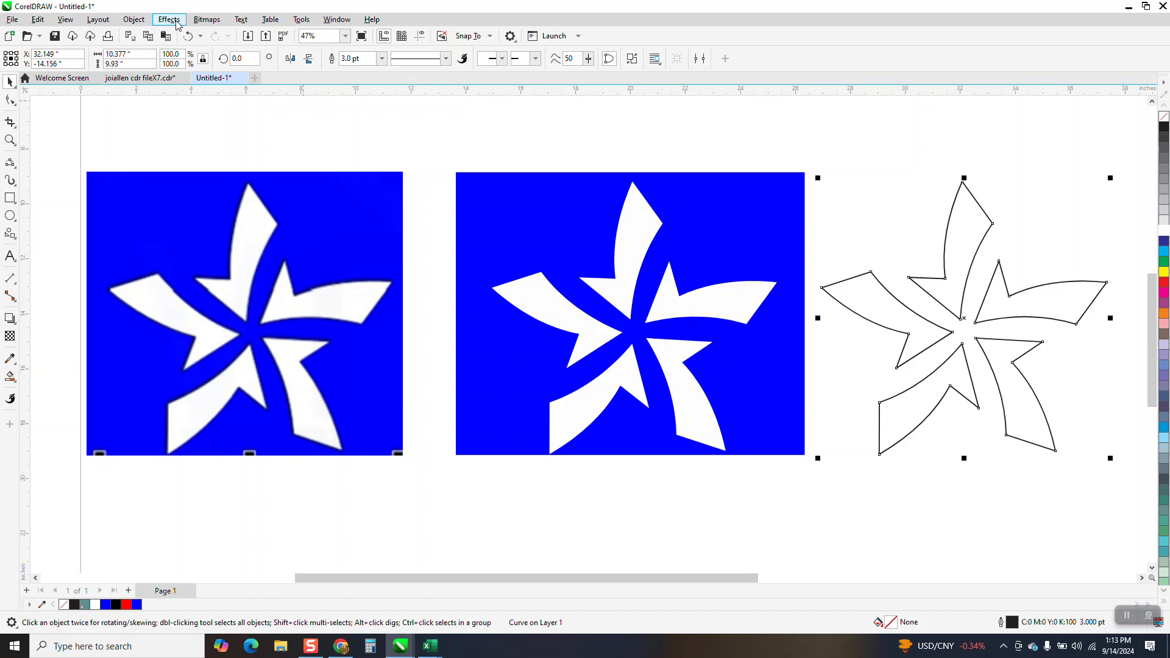
left_click(10, 140)
left_click_drag(231, 177, 311, 225)
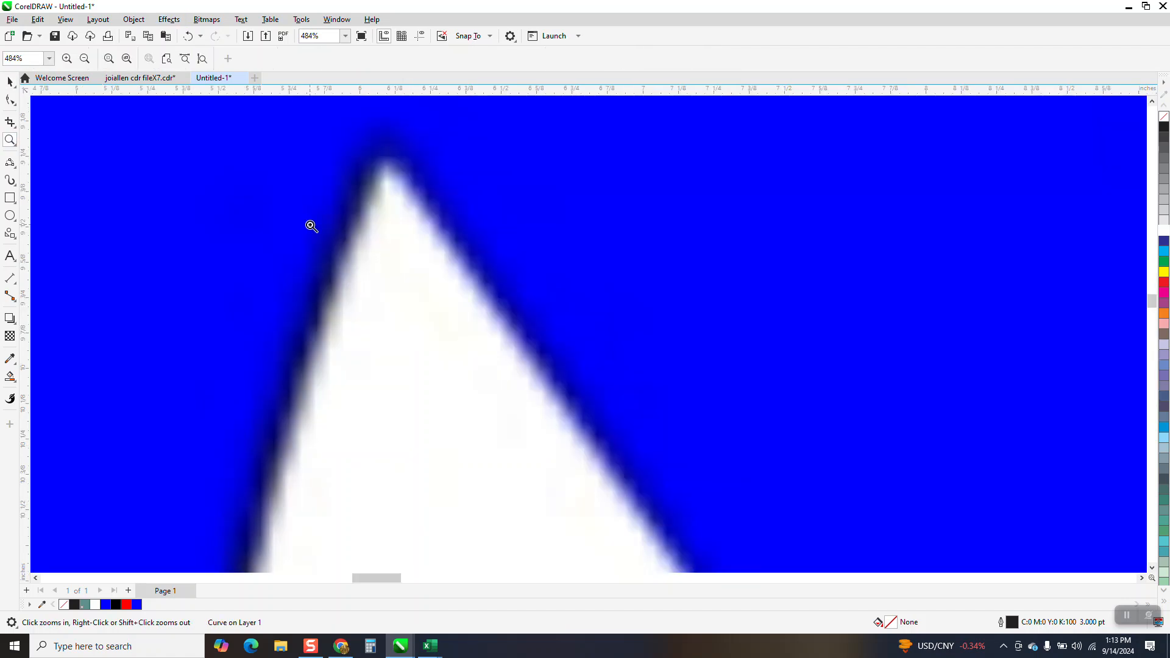
scroll(309, 222, "down", 4)
scroll(286, 169, "down", 4)
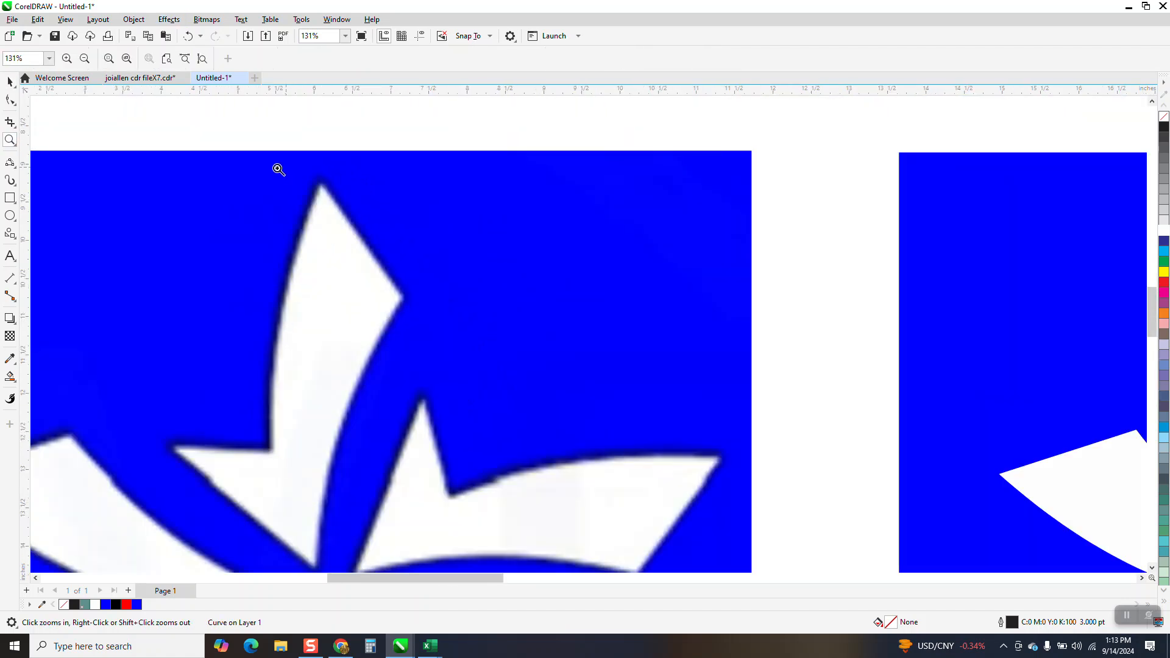
scroll(270, 167, "down", 1)
scroll(594, 247, "down", 2)
scroll(564, 269, "down", 3)
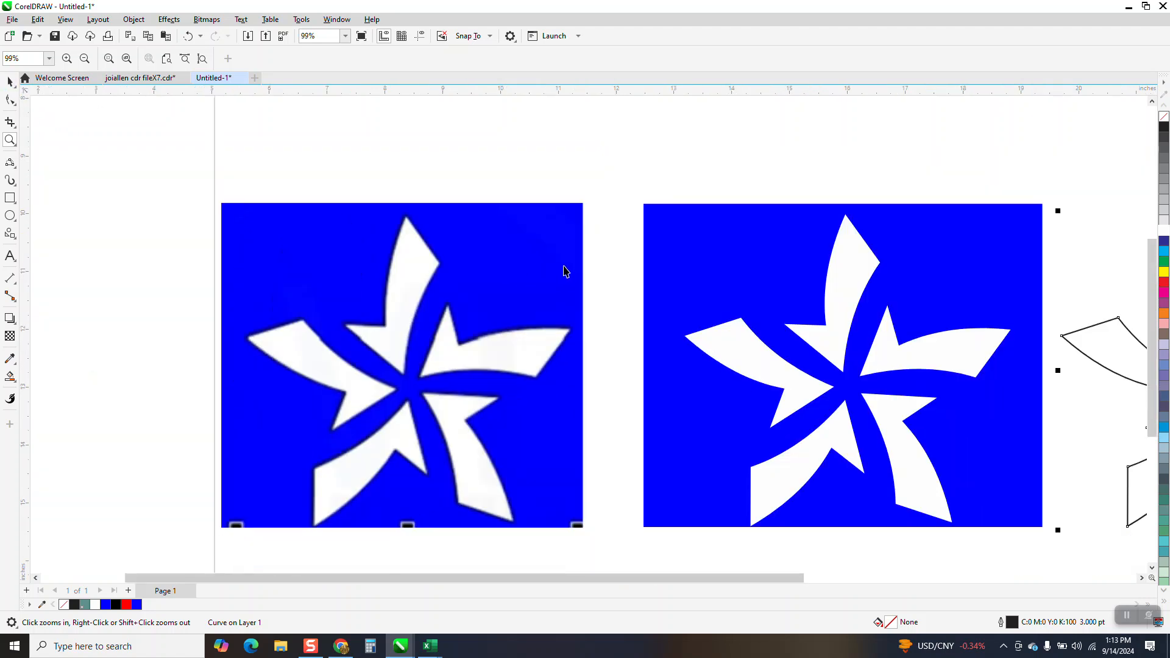
Move the boundary outline 12 inches left onto the white star and inspect it around the upper petal
key("space")
key("Left")
key("Left")
key("Left")
key("Left")
key("Left")
key("Left")
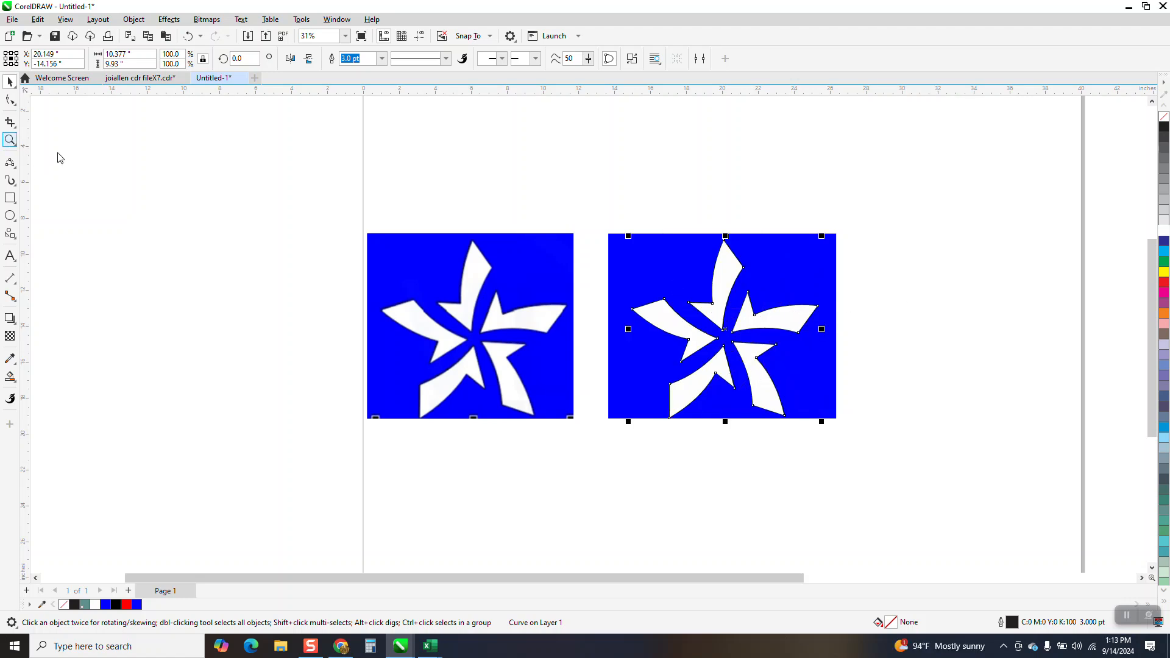
key("space")
left_click_drag(709, 232, 765, 284)
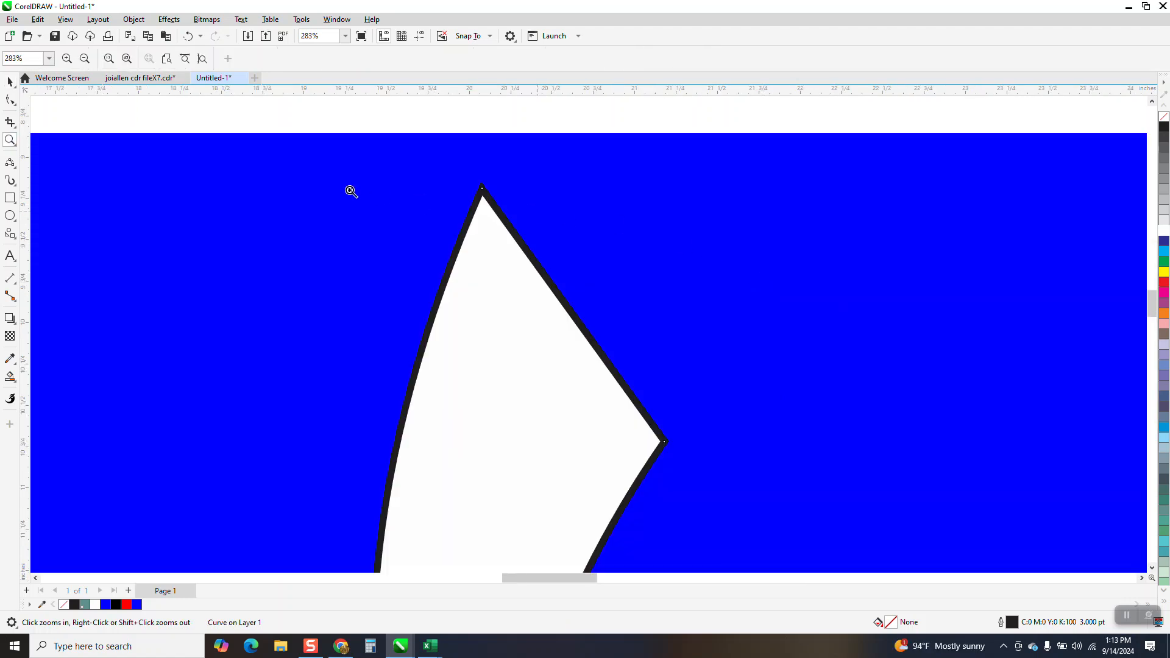
Move the boundary outline 12 inches right, off the white star
scroll(372, 203, "down", 6)
key("Right")
key("Right")
key("Right")
key("Right")
key("Right")
key("Right")
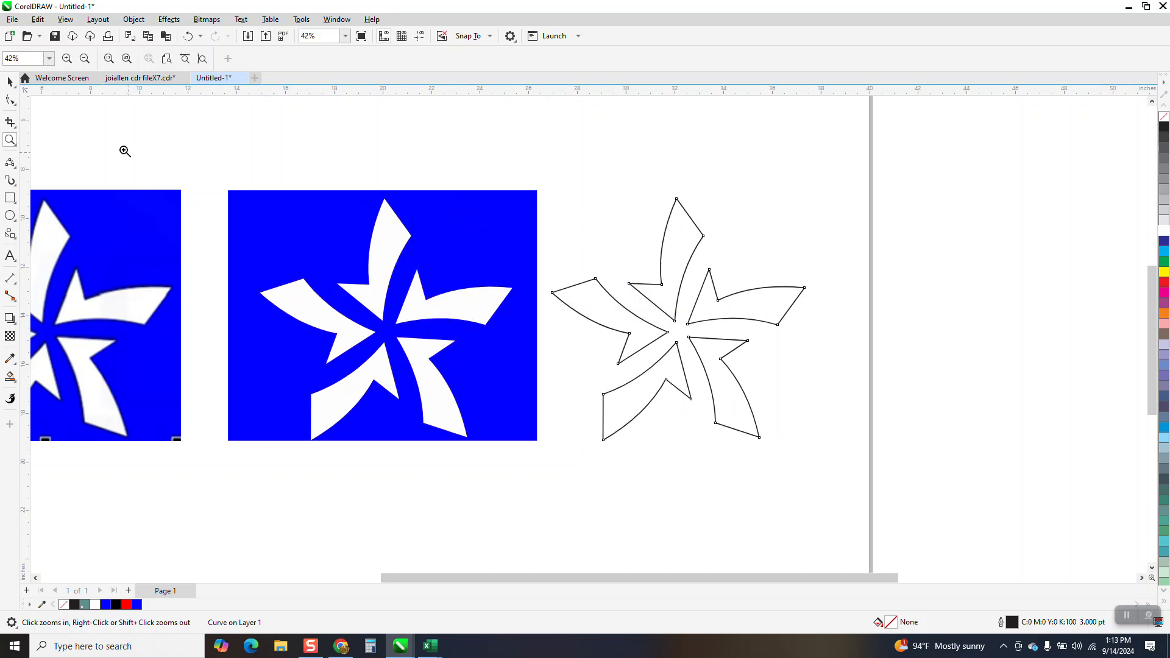
Apply a Gaussian Blur with a 5.0-pixel radius to the star outline and inspect its edge at the upper petal
left_click(10, 81)
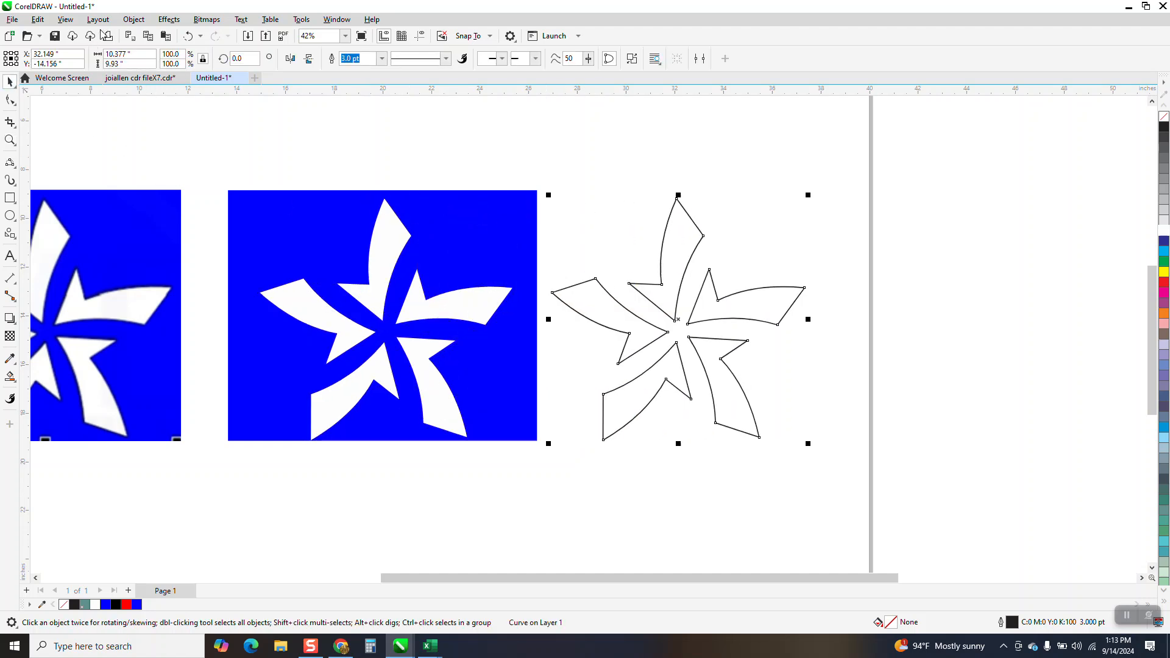
left_click(169, 19)
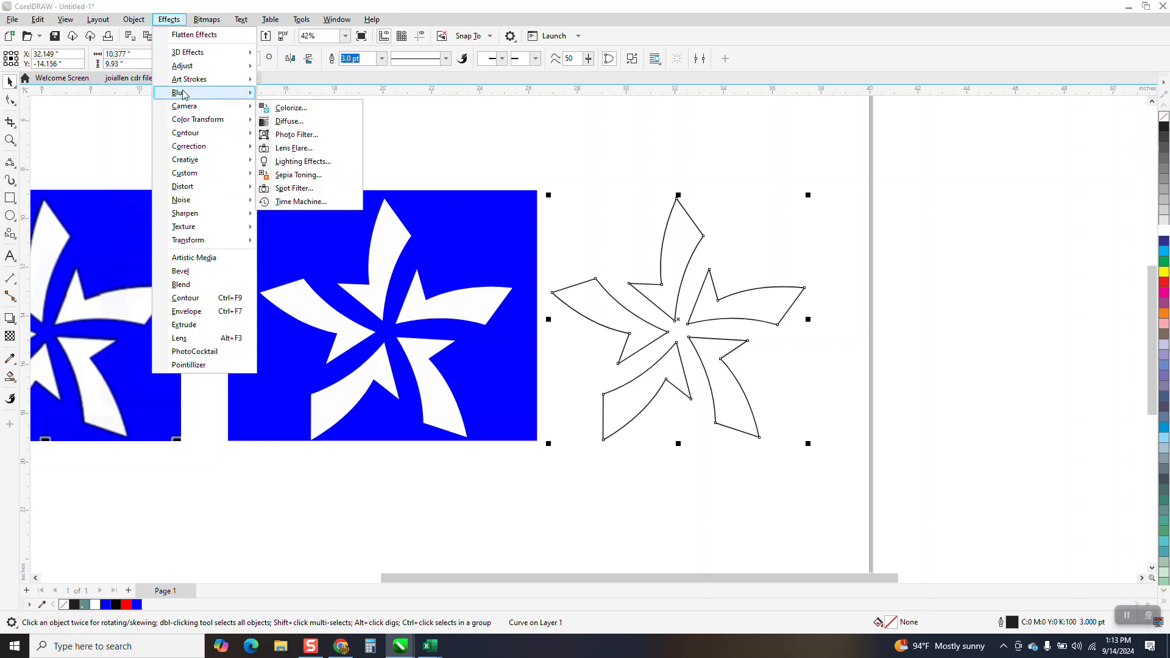
mouse_move(183, 93)
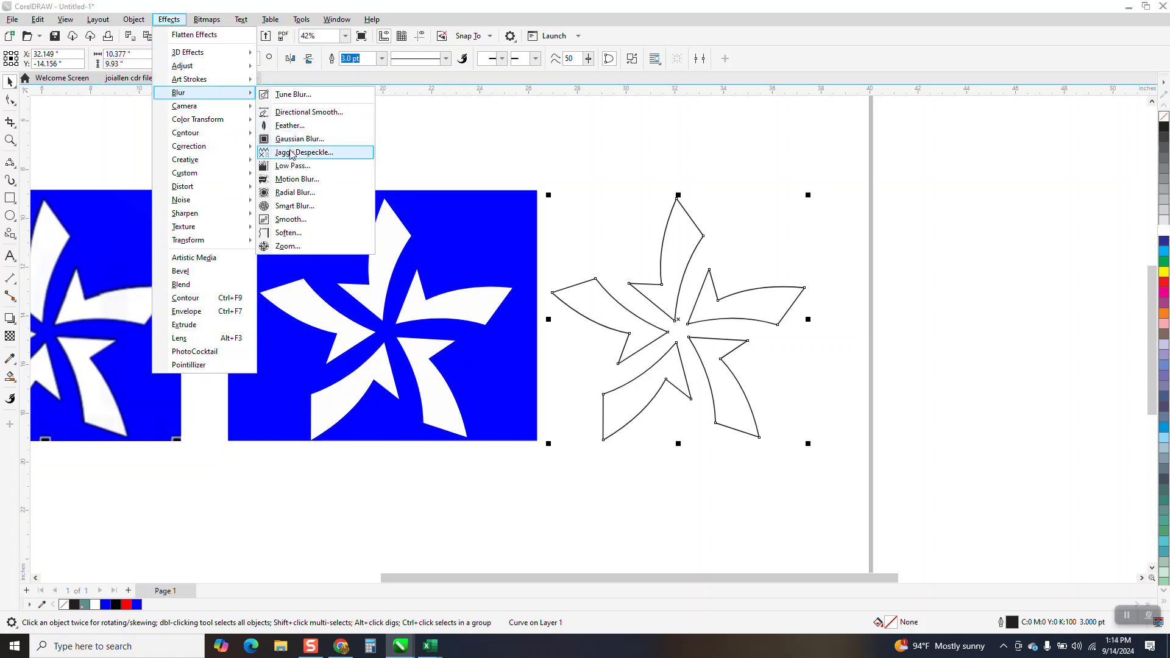
left_click(293, 144)
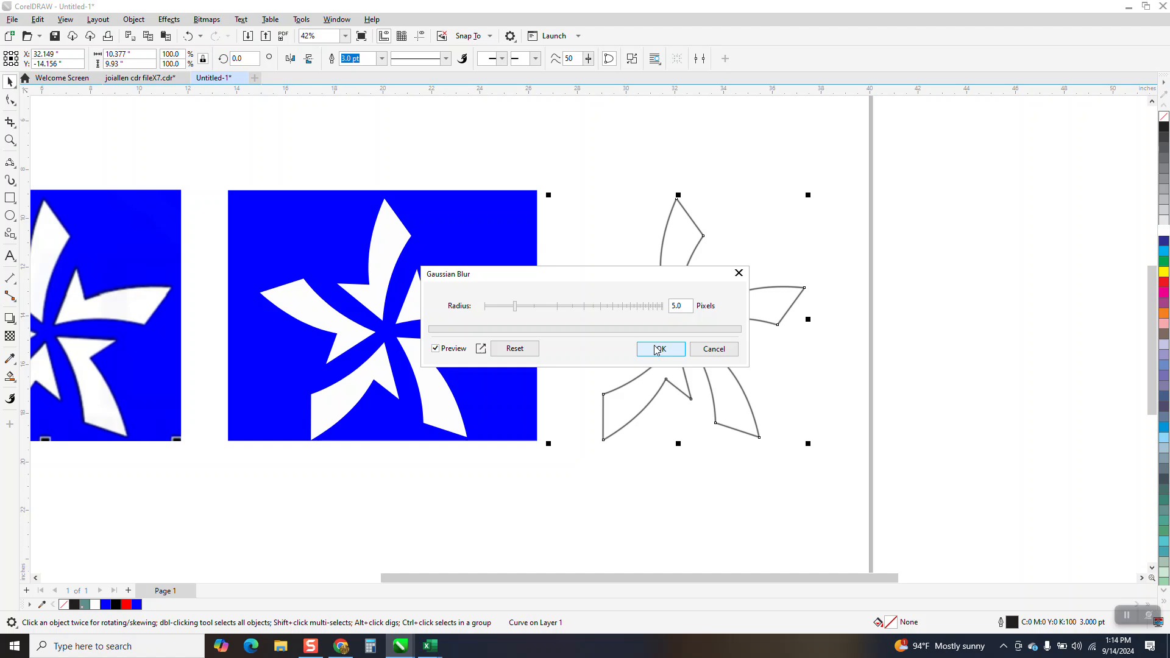
left_click(8, 138)
left_click_drag(655, 197, 718, 225)
scroll(679, 207, "down", 4)
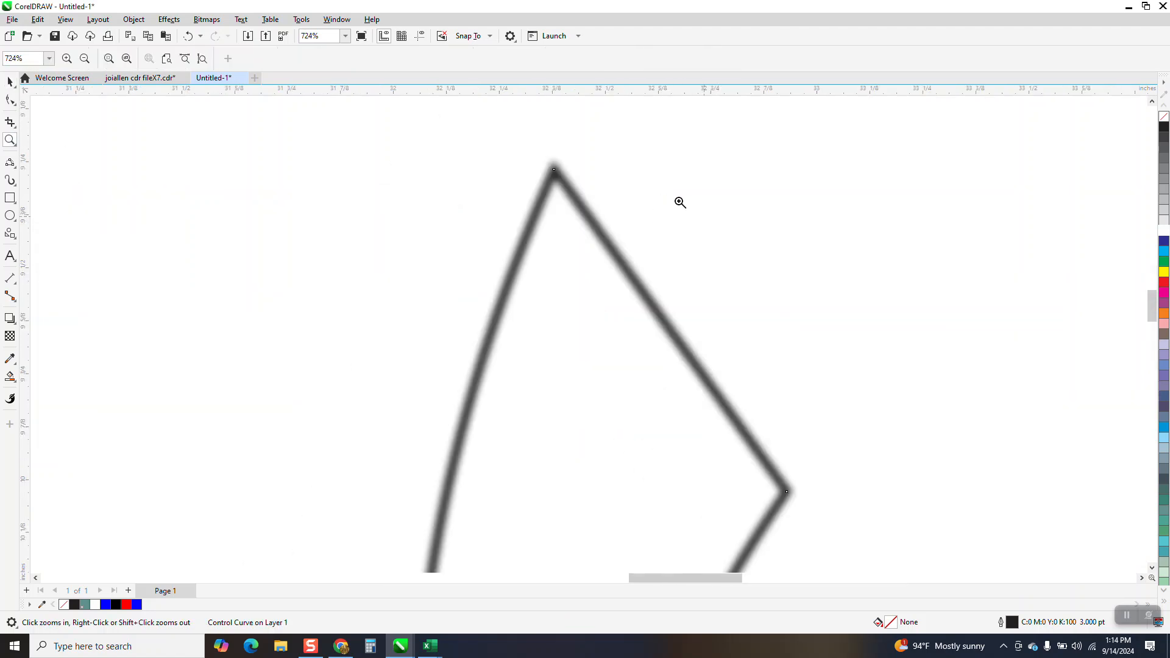
scroll(661, 229, "down", 5)
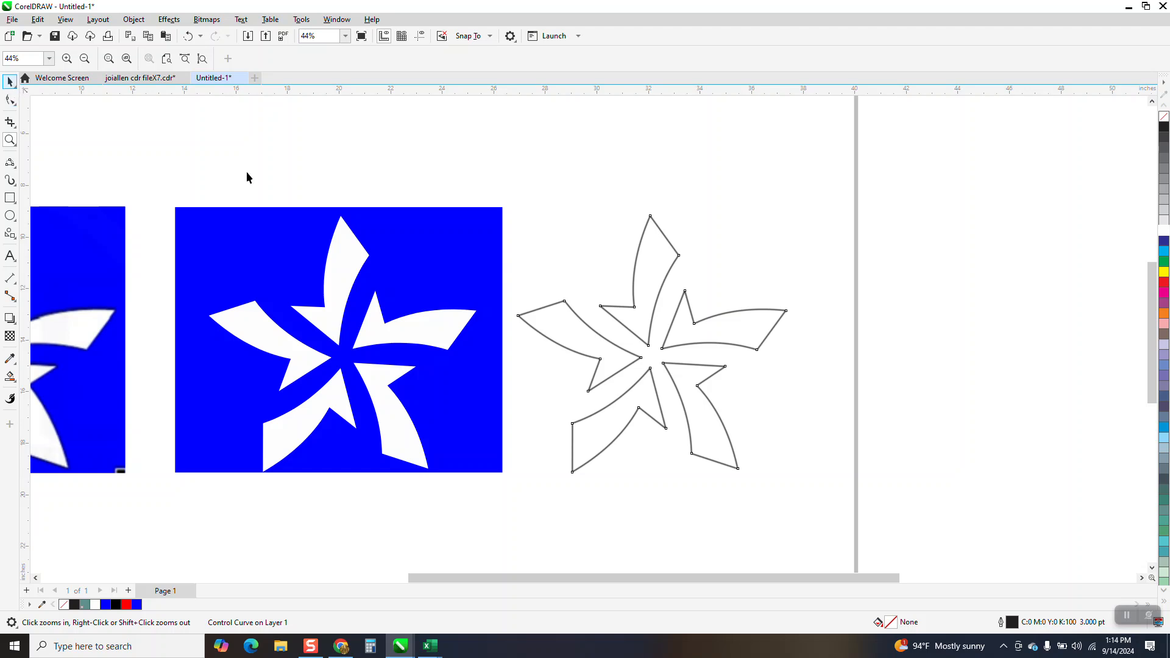
Move the blurred star outline 12 inches left so it sits on the white star over the blue rectangle
key("space")
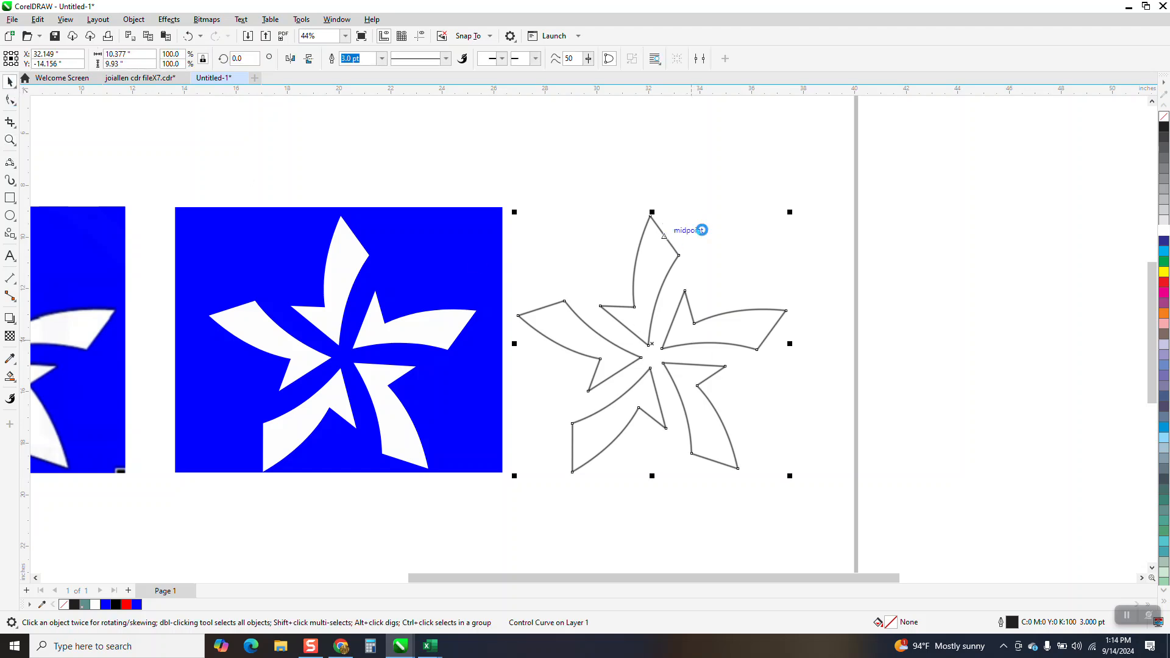
left_click_drag(709, 220, 684, 225)
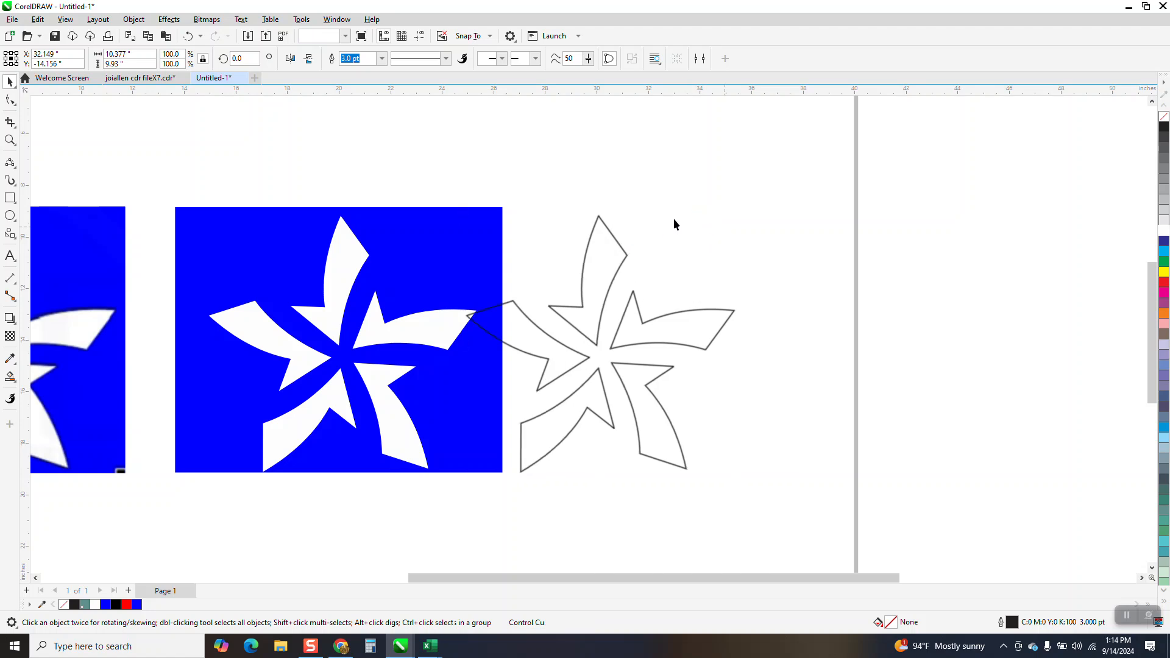
left_click(672, 223)
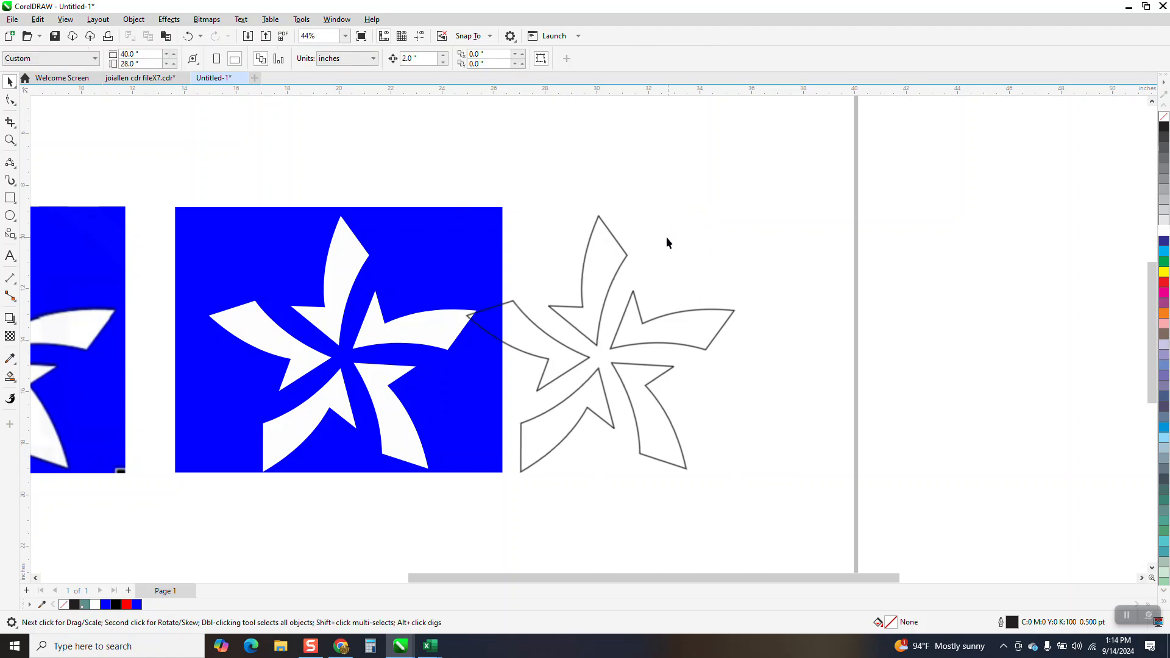
left_click(623, 256)
key("Left")
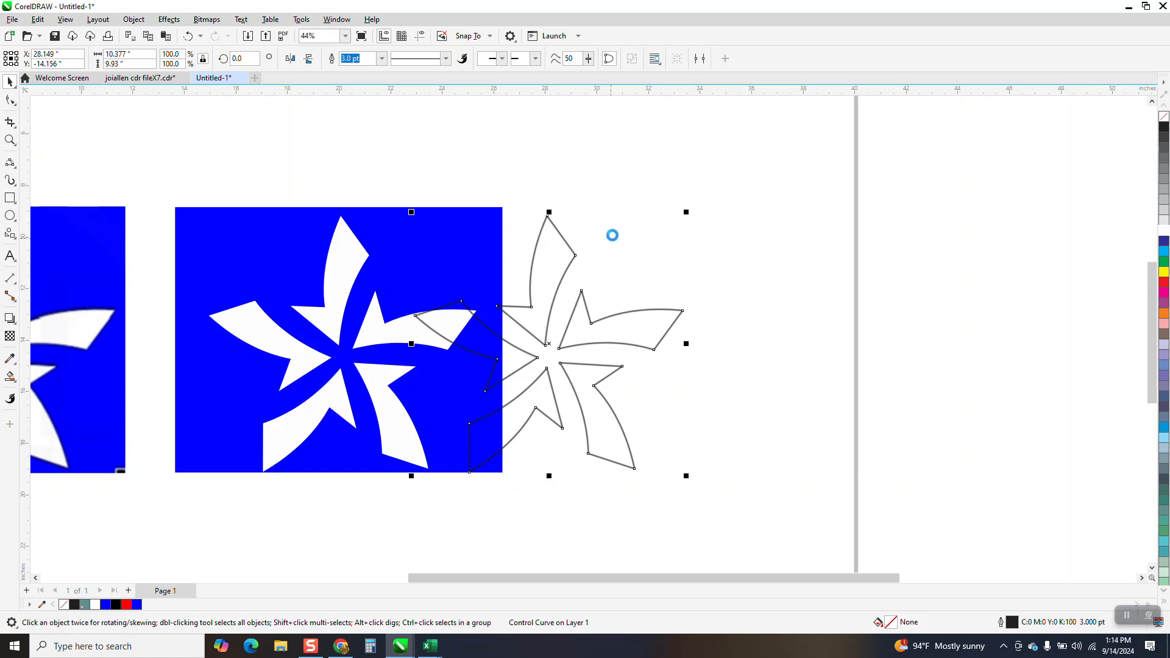
key("Left")
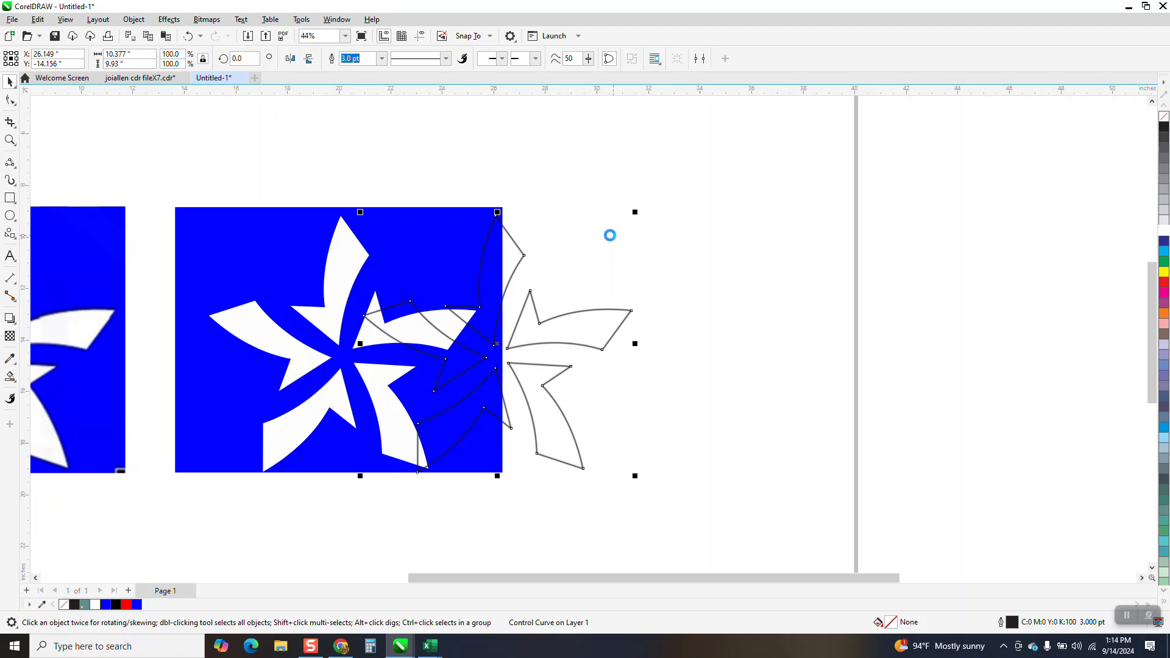
key("Left")
left_click(608, 235)
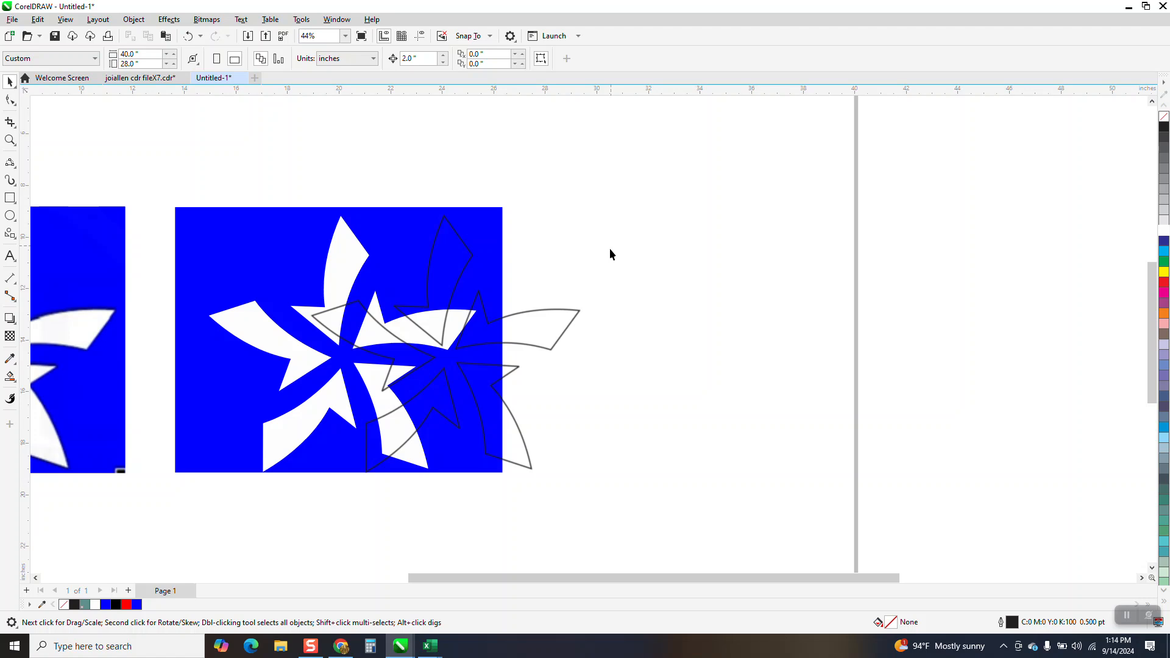
left_click(575, 313)
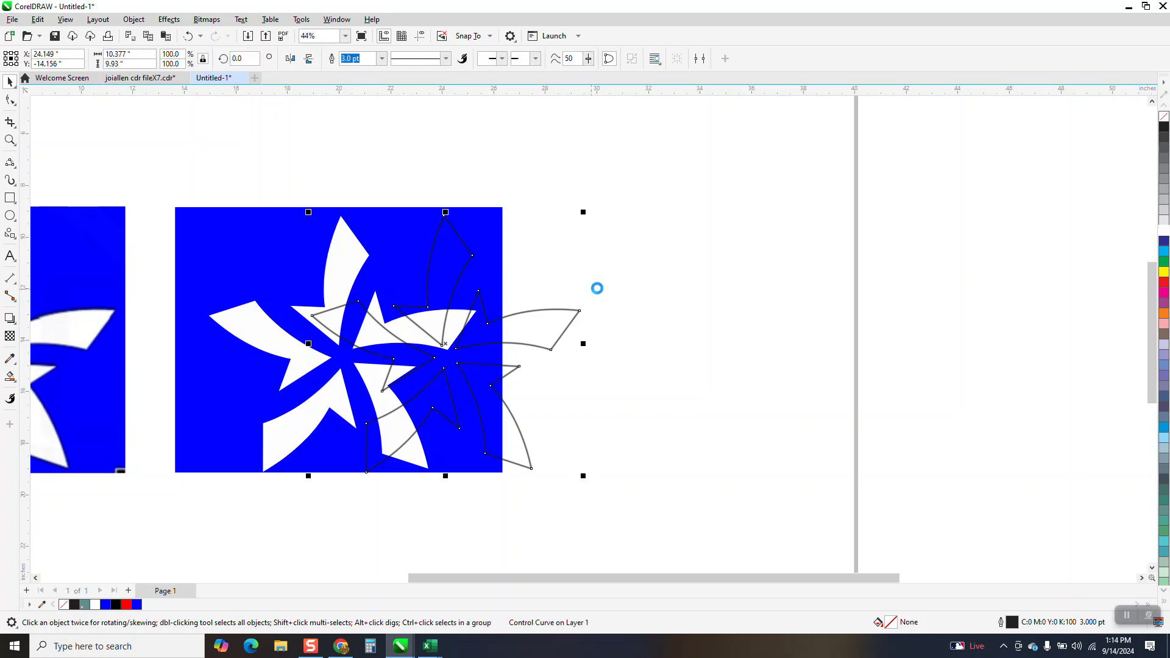
key("Left")
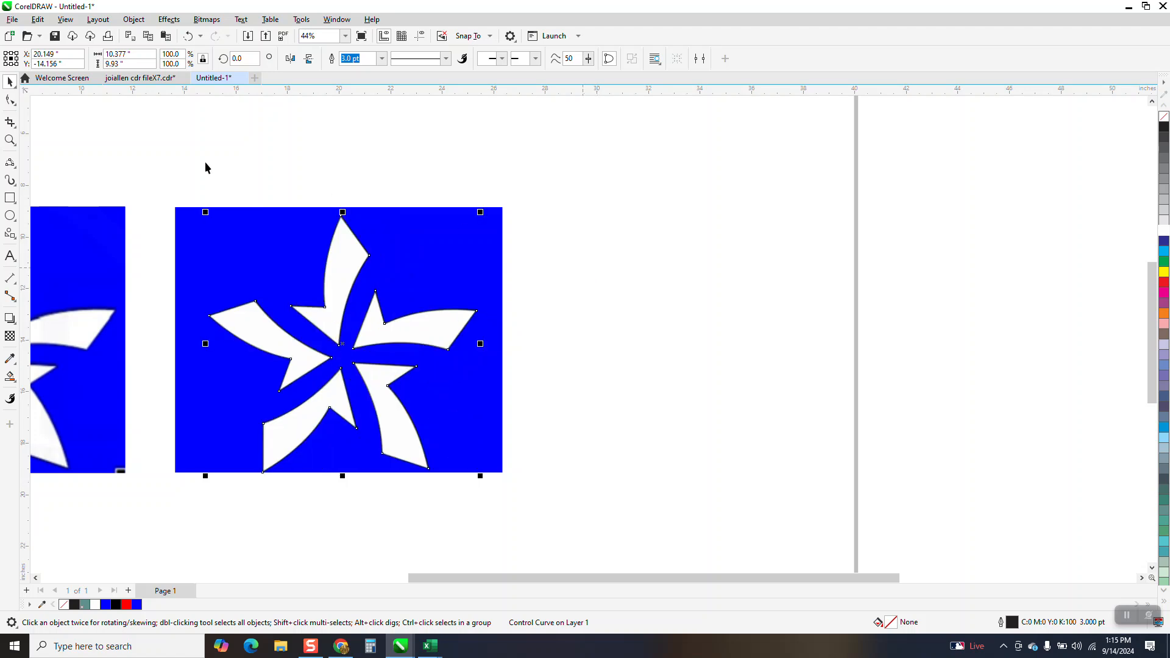
Examine the blurred dark outline around the recreated star's upper petal and compare it with the petal edges in the original bitmap
left_click(10, 140)
left_click_drag(305, 209, 414, 274)
right_click(432, 214)
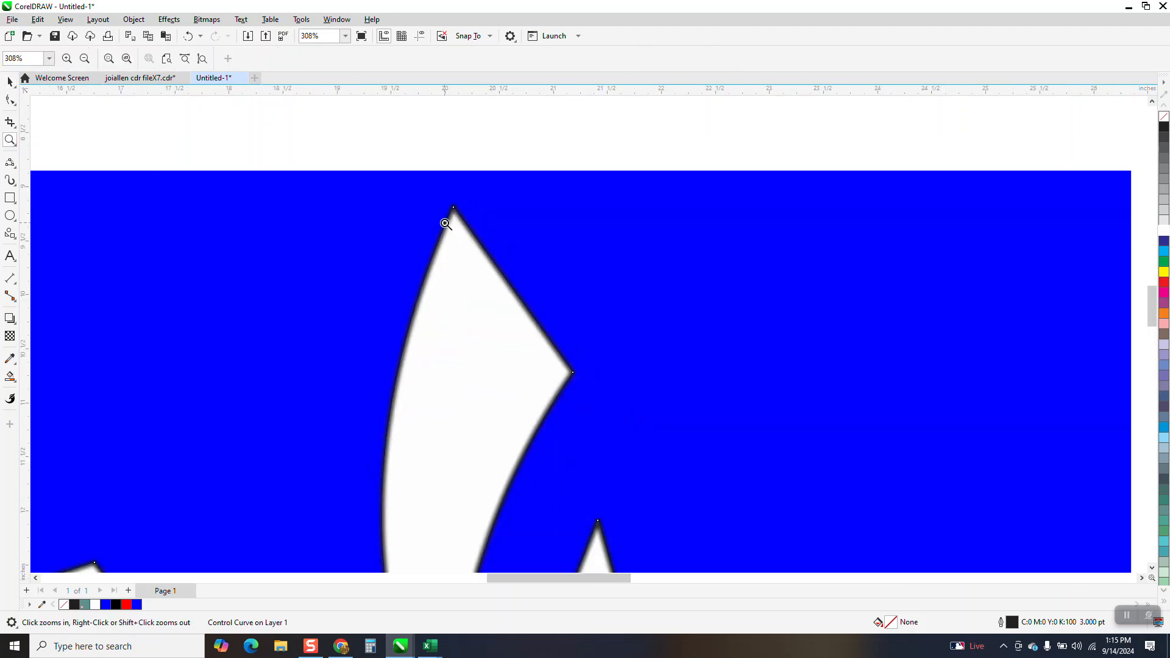
right_click(447, 226)
scroll(481, 247, "down", 2)
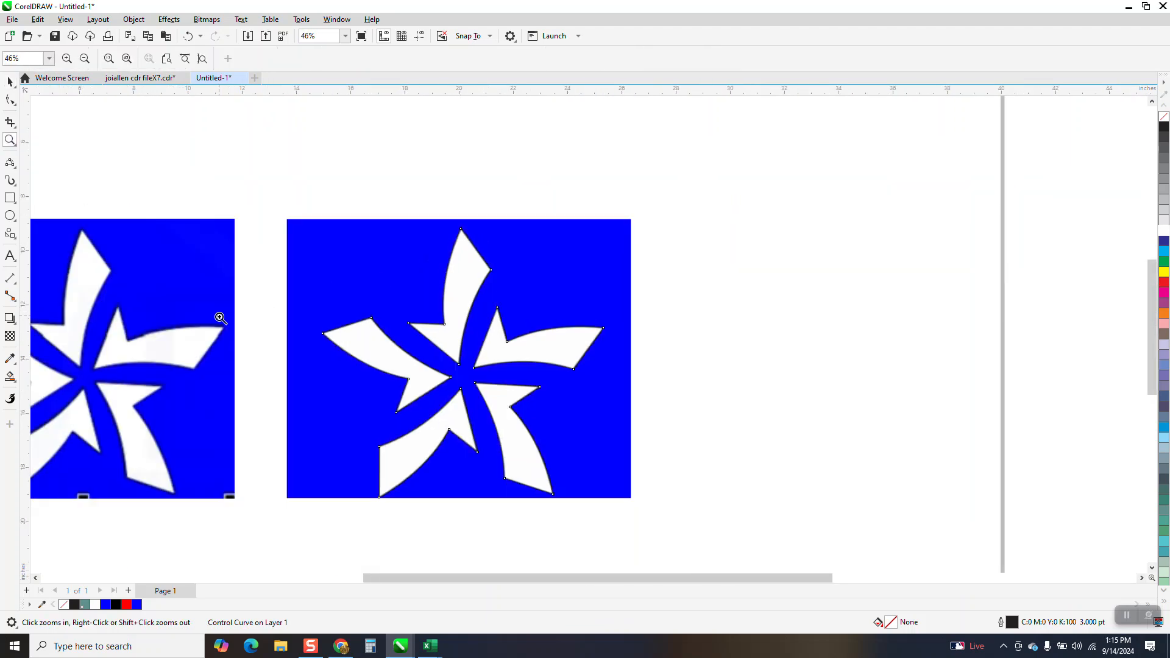
left_click_drag(180, 349, 225, 387)
scroll(277, 292, "down", 2)
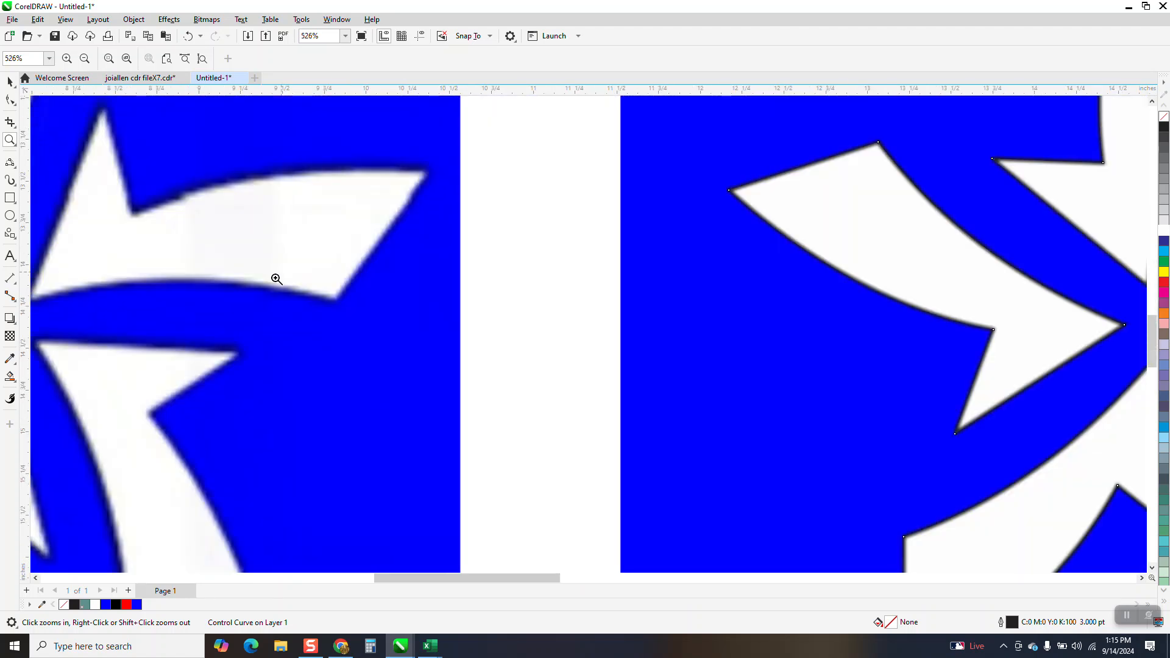
scroll(341, 286, "down", 9)
left_click_drag(589, 120, 656, 217)
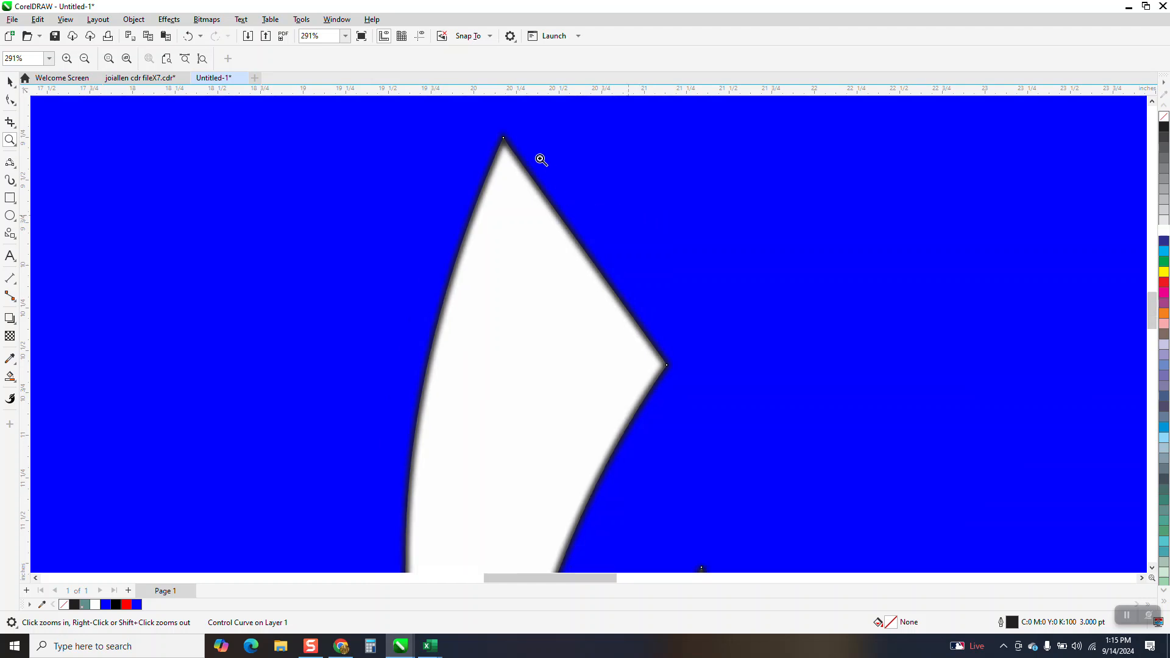
scroll(539, 159, "down", 3)
scroll(561, 178, "down", 1)
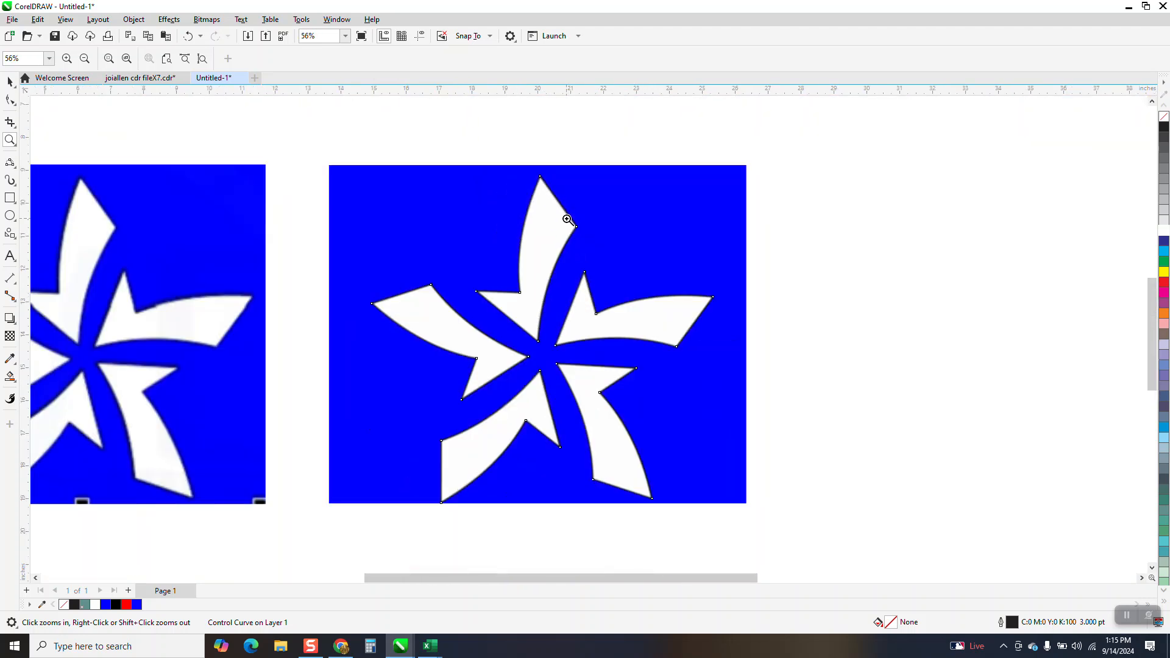